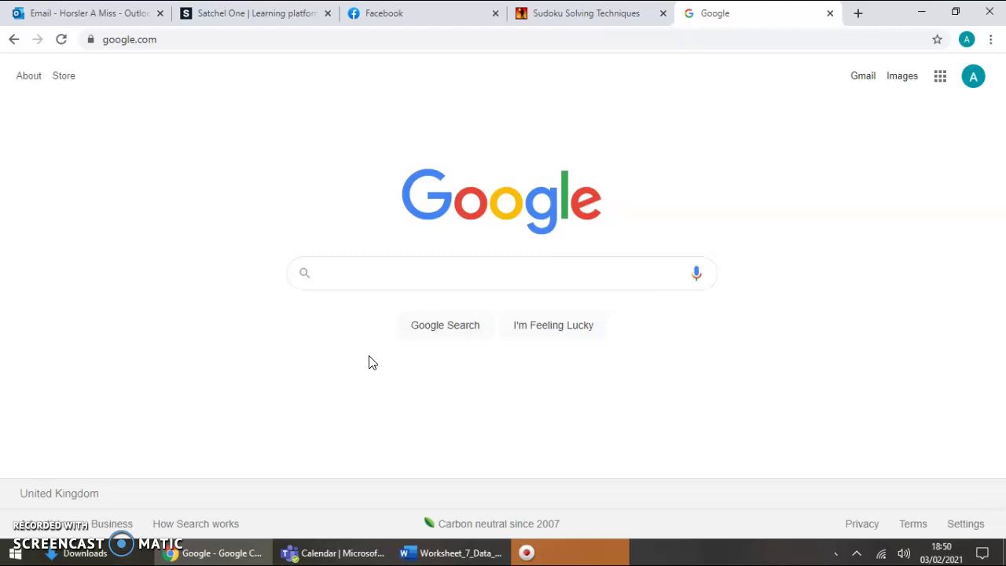
Read Task 1 of the Data Manipulation Methods 1 worksheet in Word and locate YearlyRainfall.txt in the Downloads folder
left_click(441, 554)
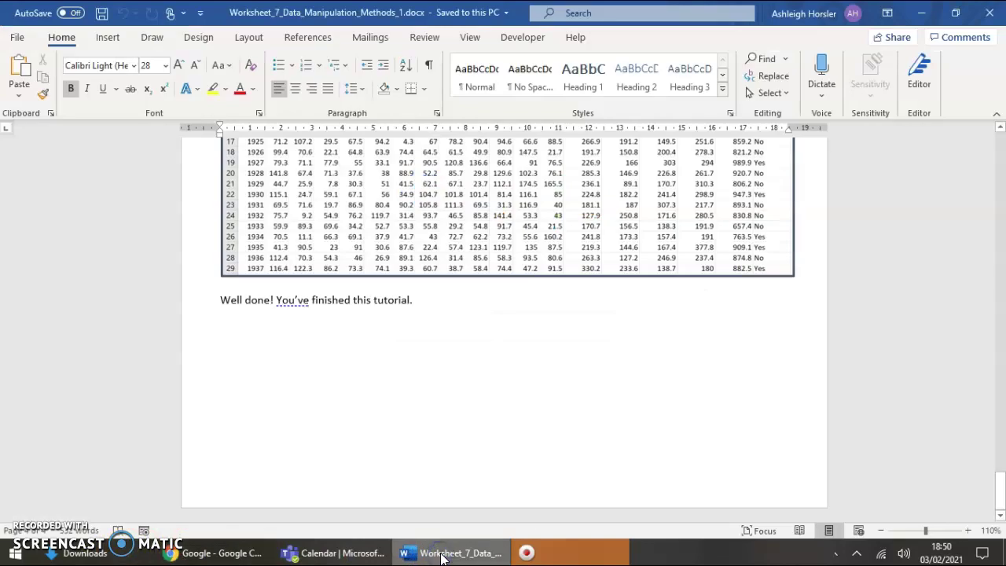
scroll(481, 327, "up", 20)
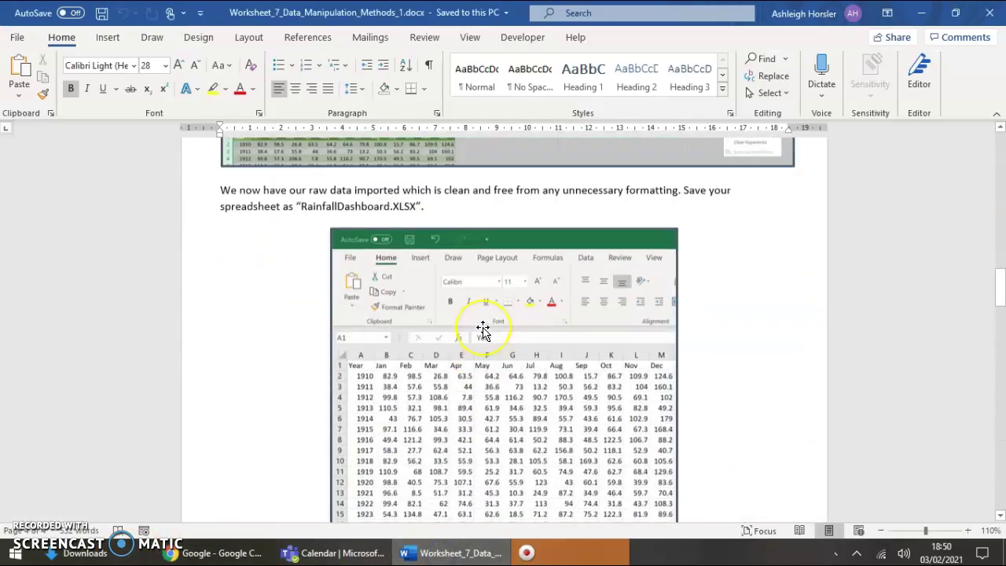
scroll(481, 327, "up", 20)
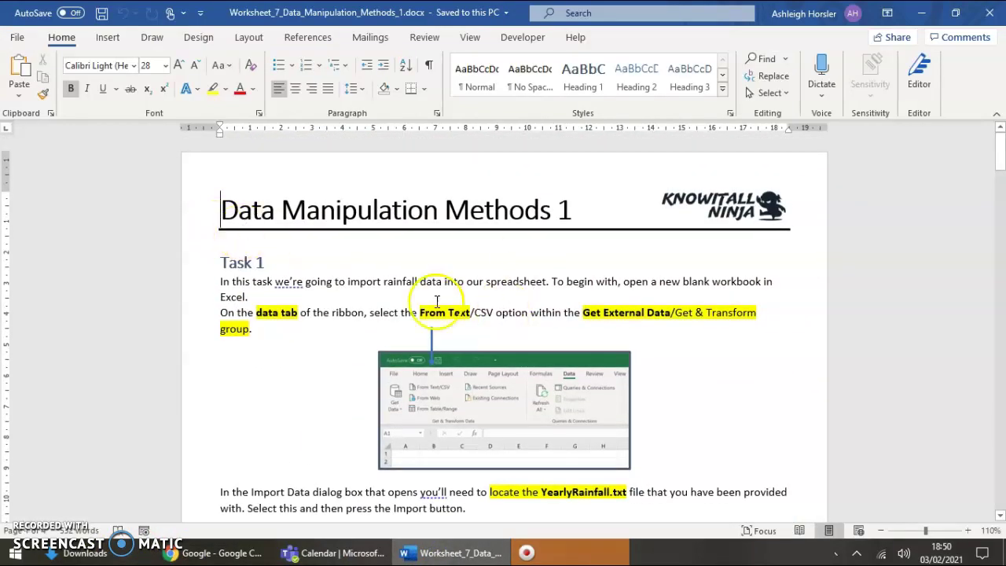
left_click(108, 554)
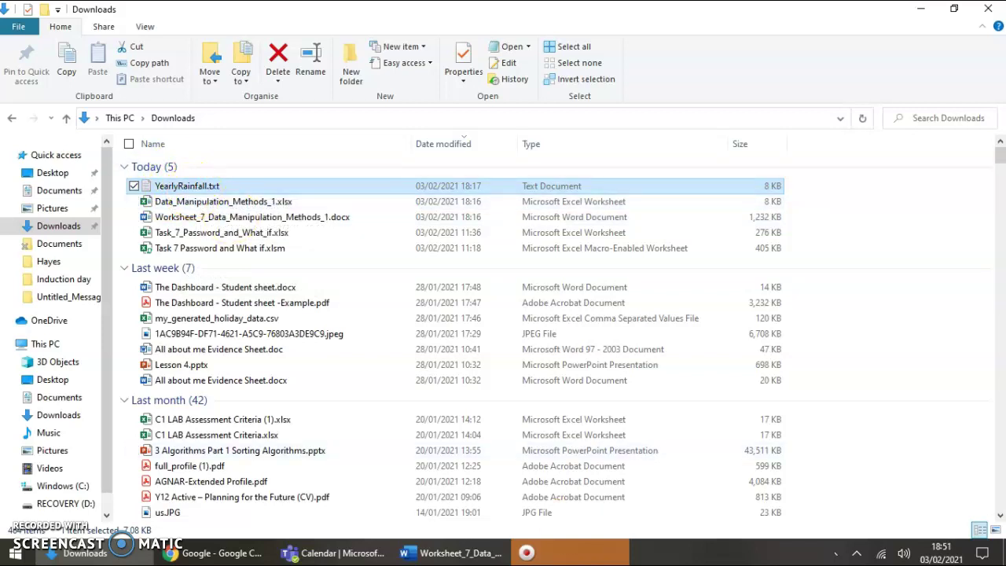
left_click(224, 553)
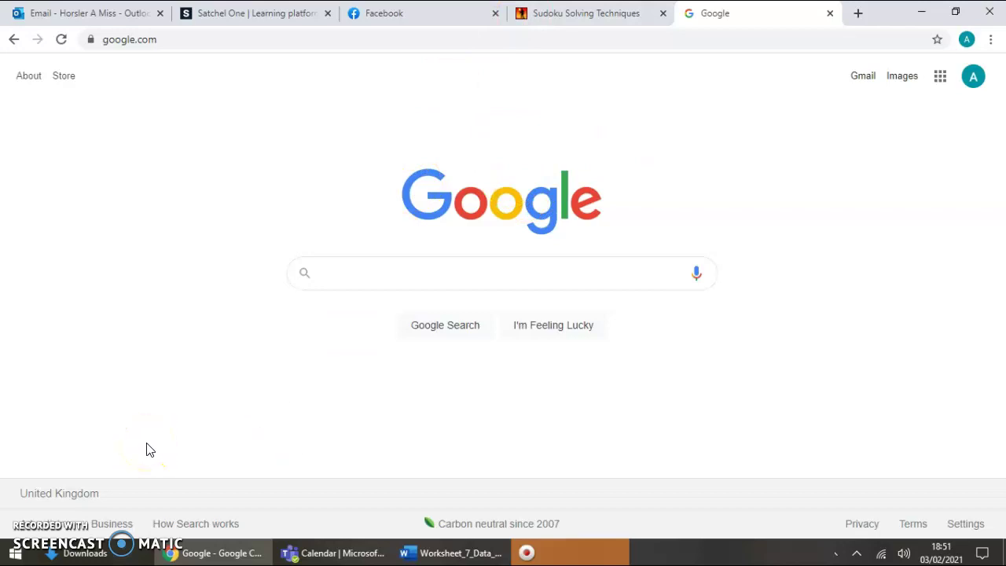
left_click(120, 558)
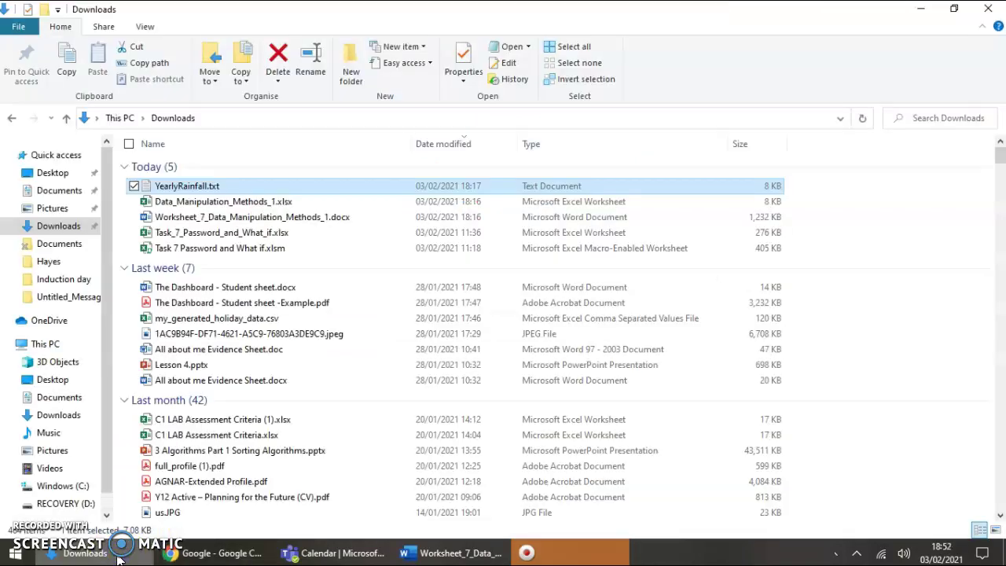
left_click(118, 558)
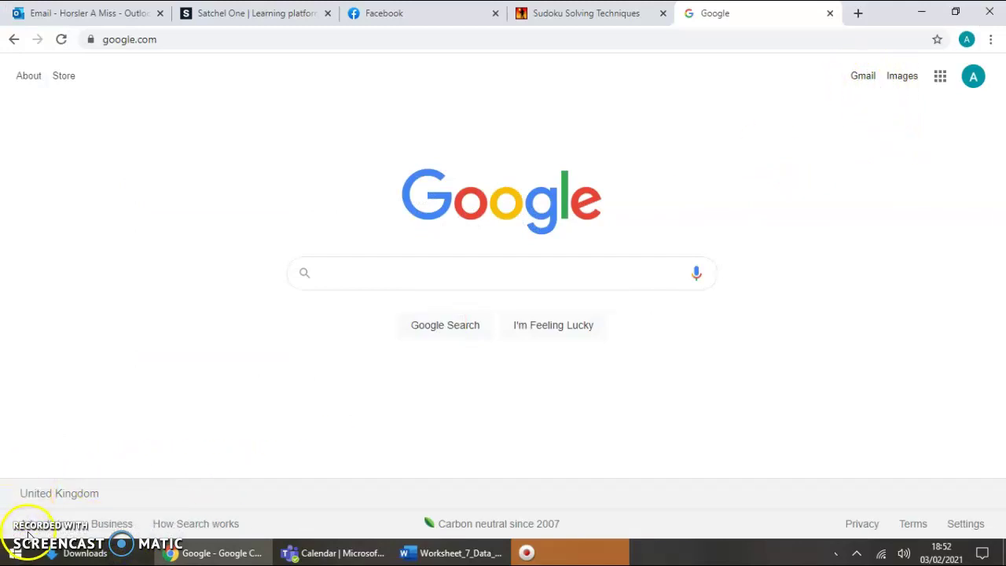
Search Google for google sheets, open Google Sheets from the results and create a blank spreadsheet
left_click(343, 273)
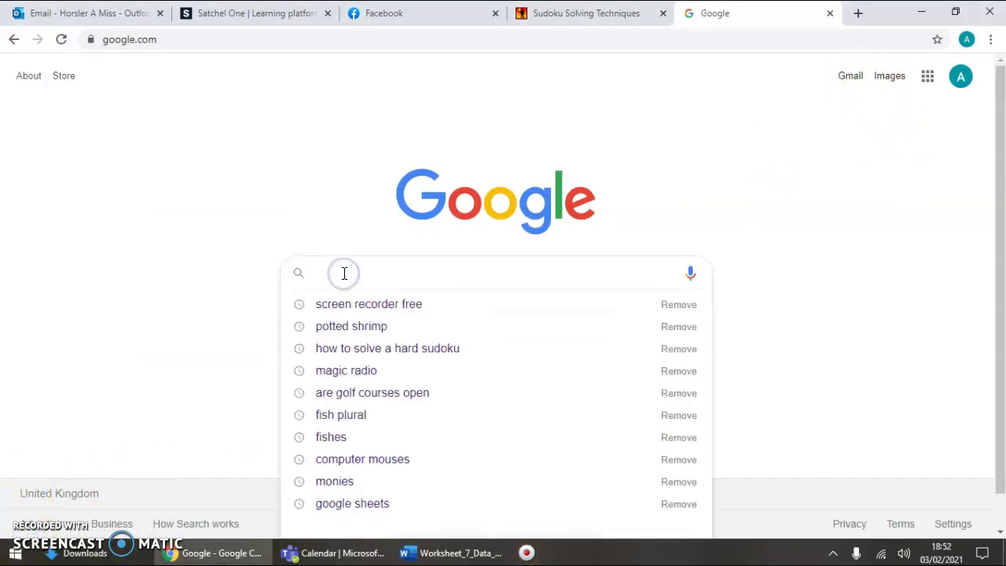
left_click(191, 134)
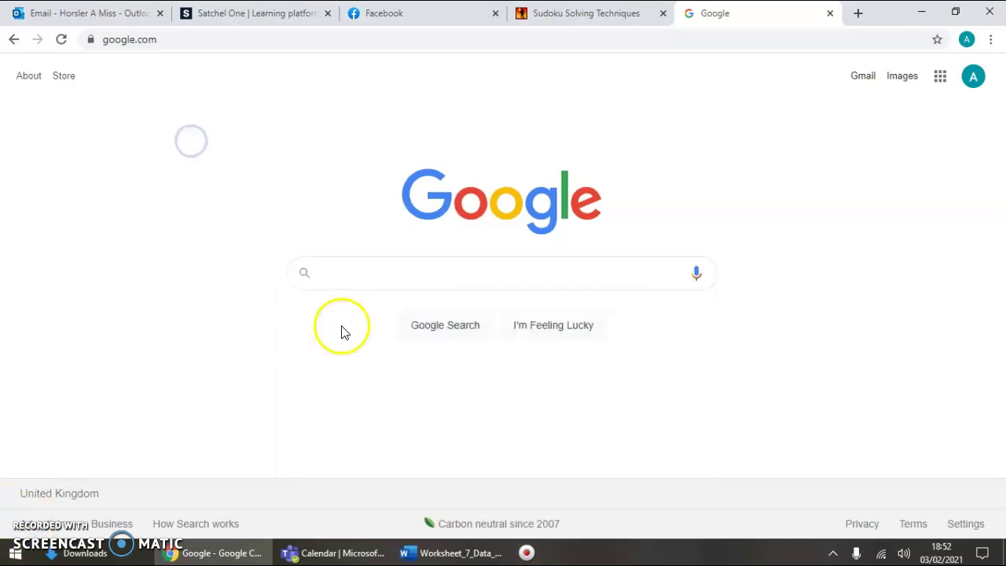
left_click(356, 270)
type("goo")
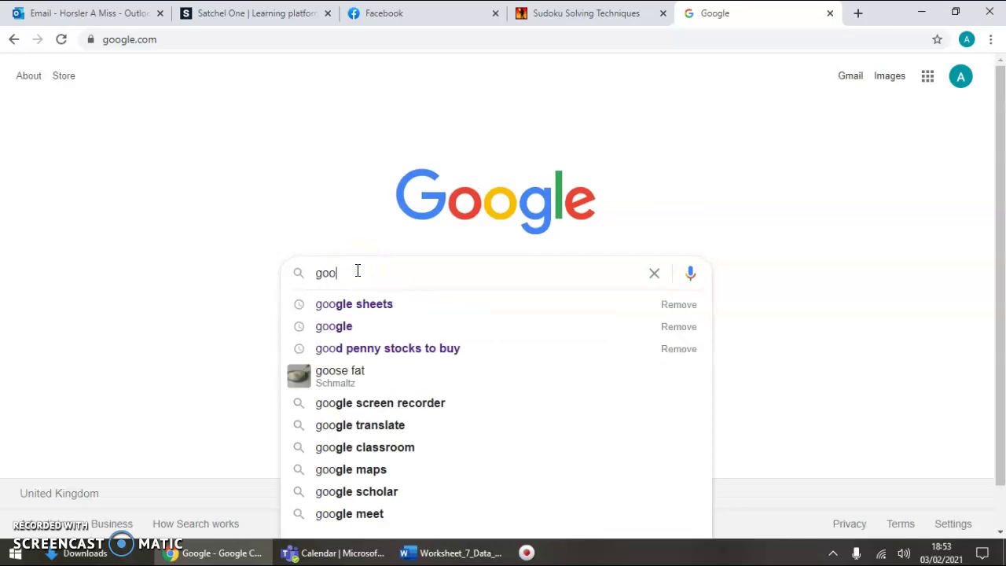
left_click(342, 305)
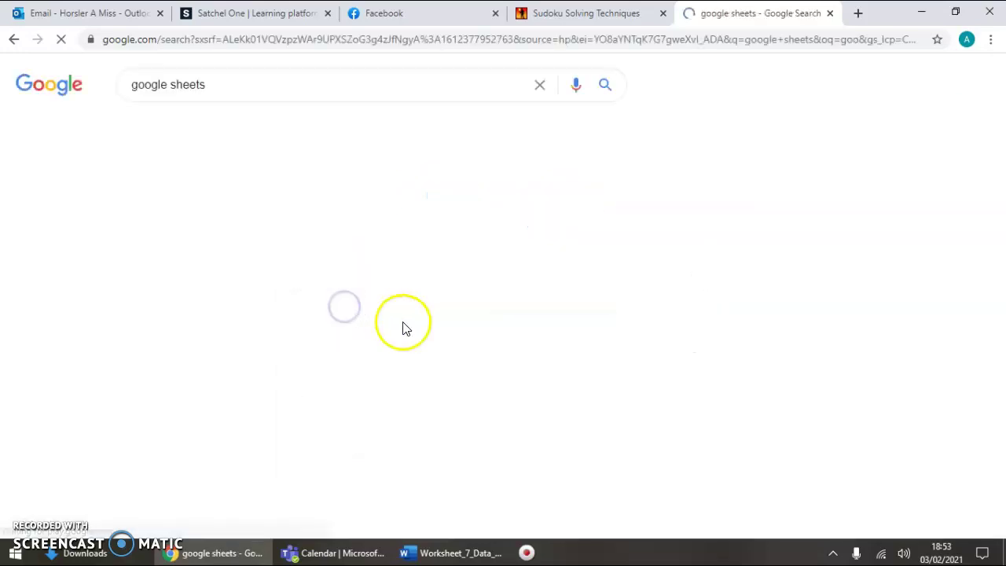
left_click(208, 212)
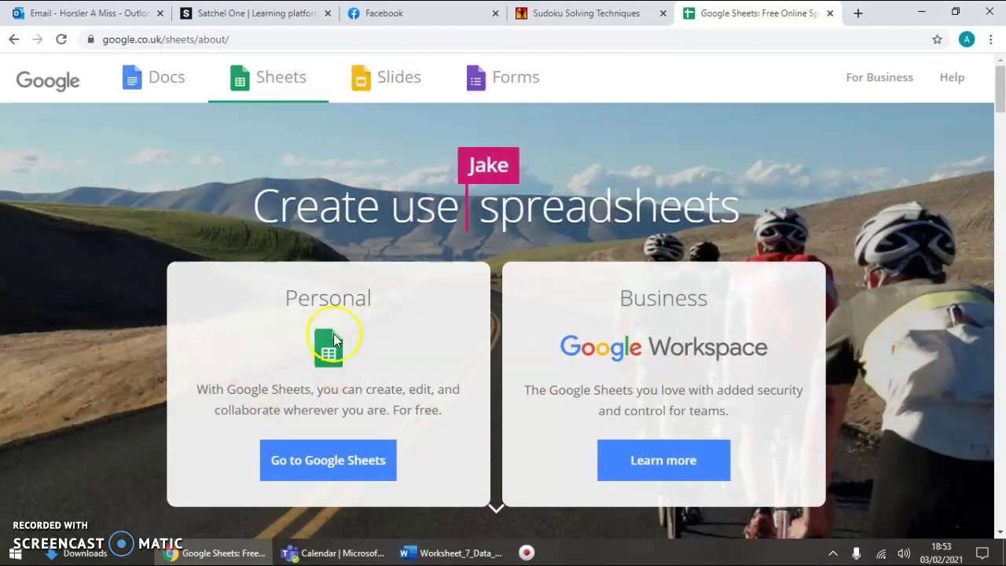
left_click(313, 460)
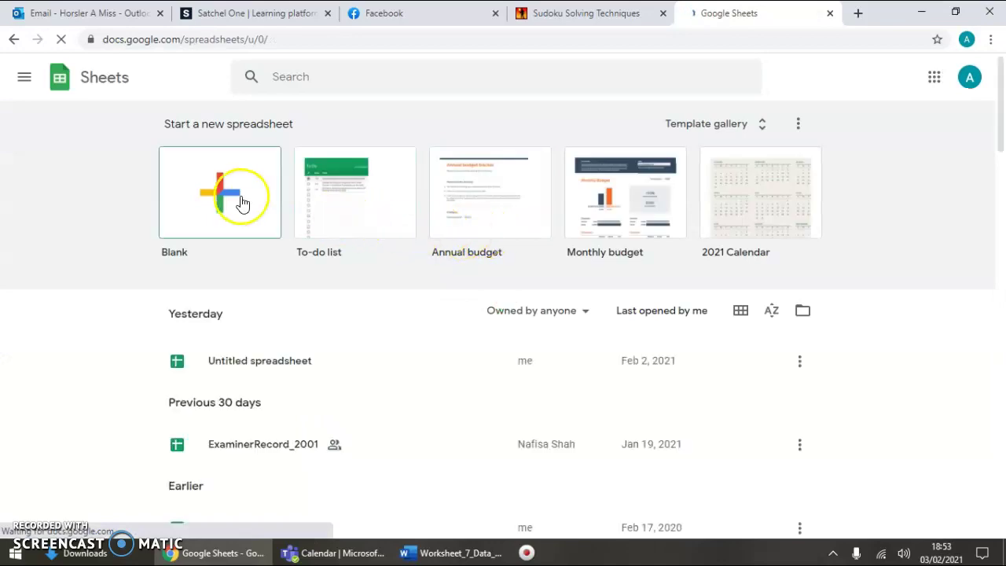
left_click(212, 189)
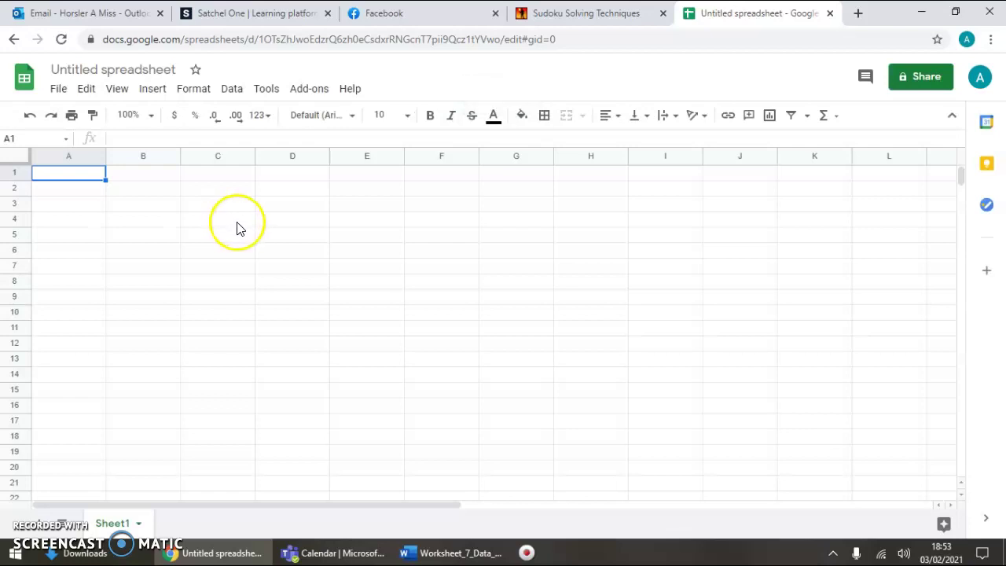
Import YearlyRainfall.txt from the Downloads folder, replacing the spreadsheet and using automatic separator detection
left_click(60, 94)
left_click(60, 95)
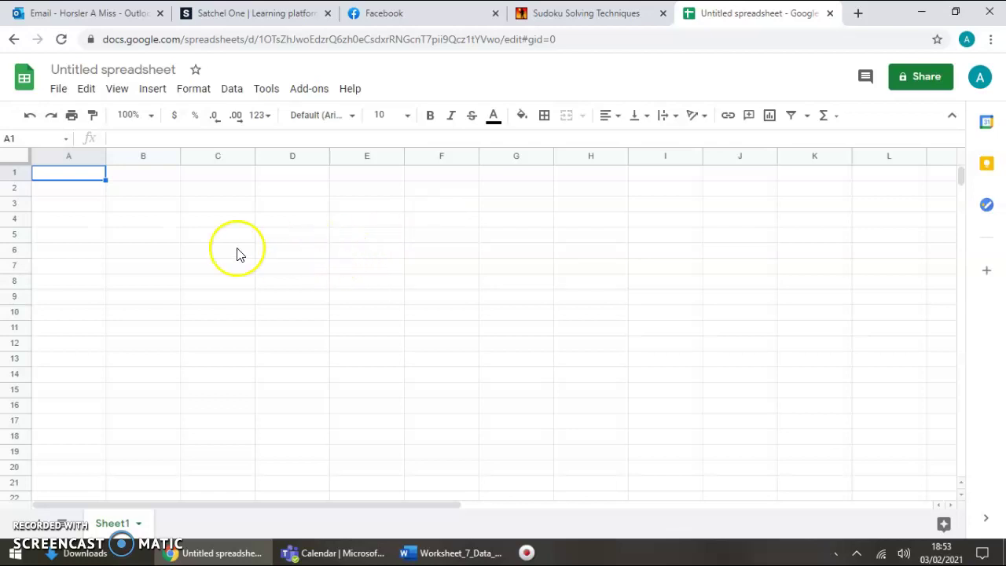
left_click(58, 89)
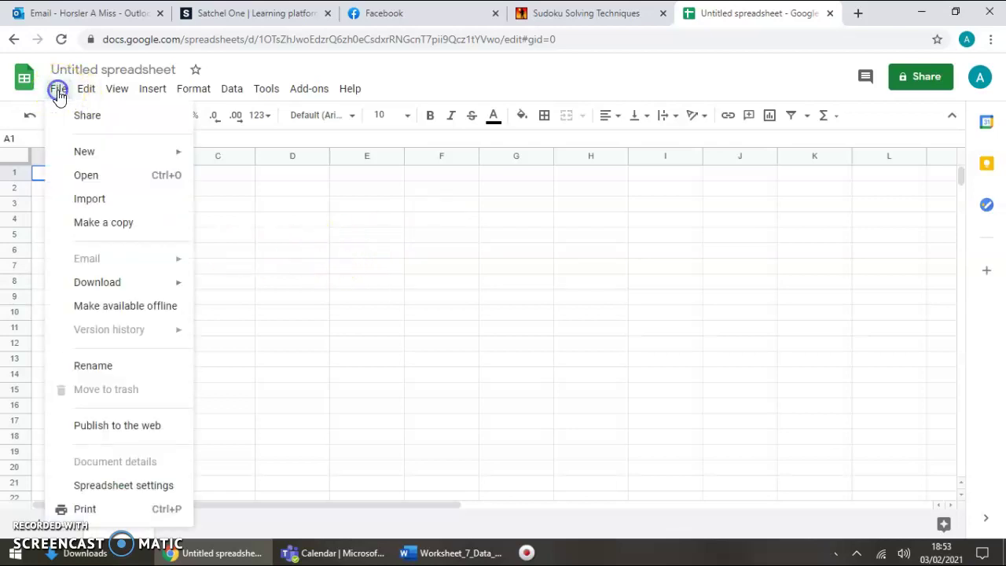
left_click(93, 200)
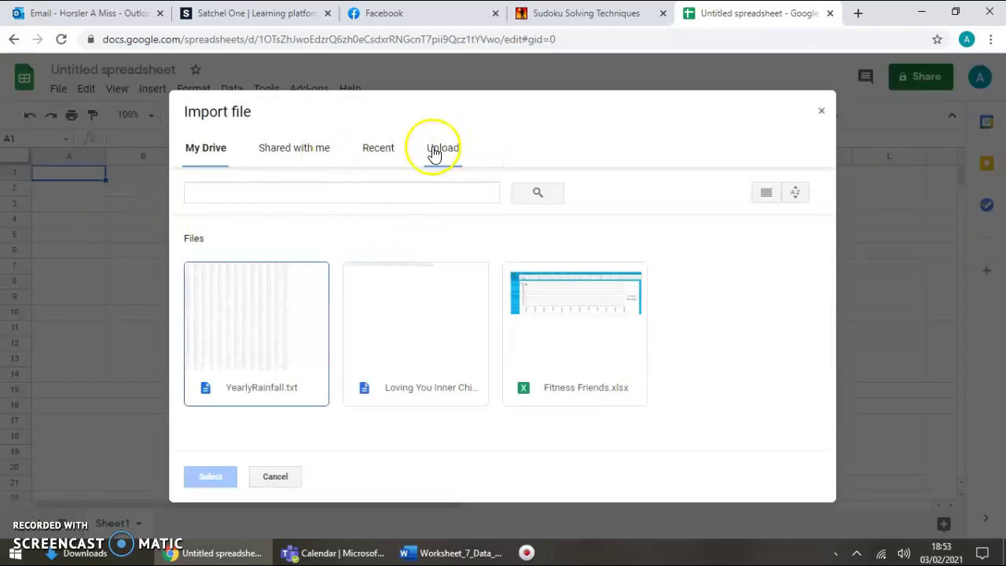
left_click(435, 149)
left_click(437, 149)
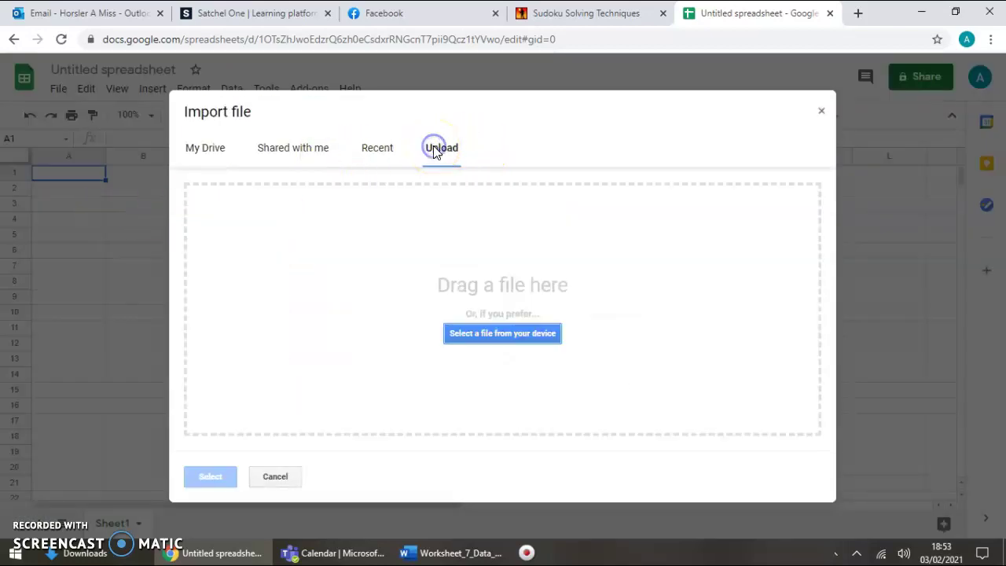
left_click(487, 330)
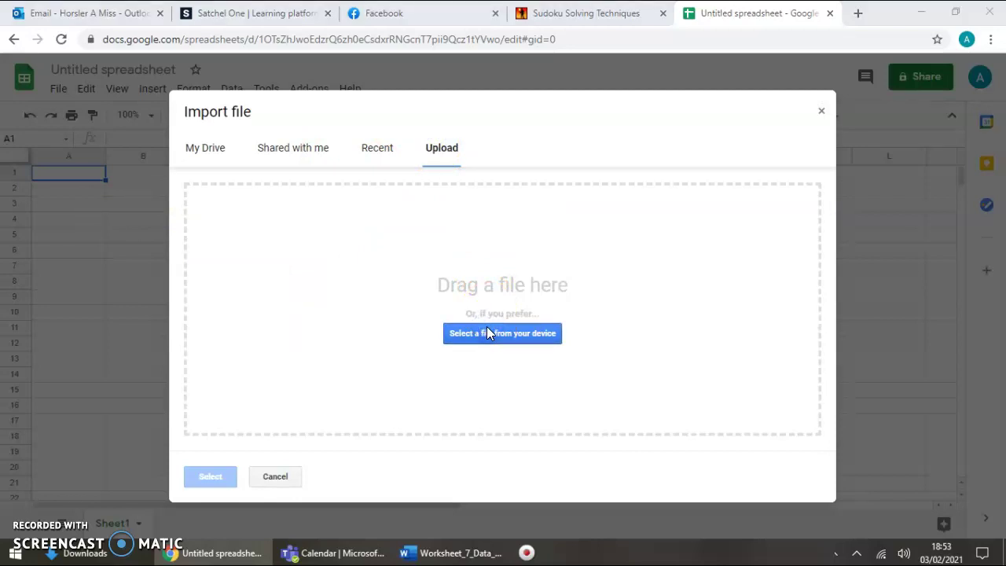
left_click(67, 128)
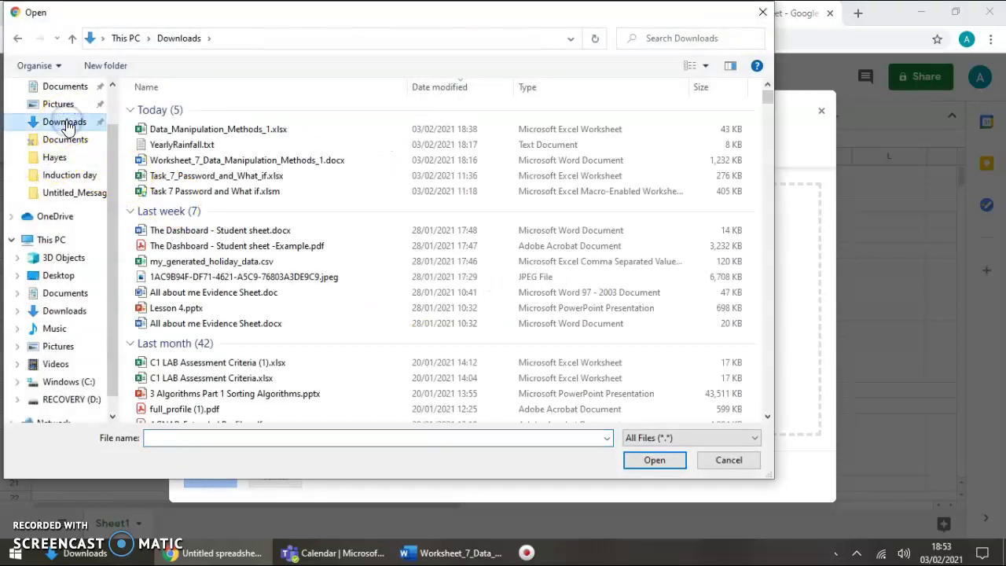
double_click(193, 145)
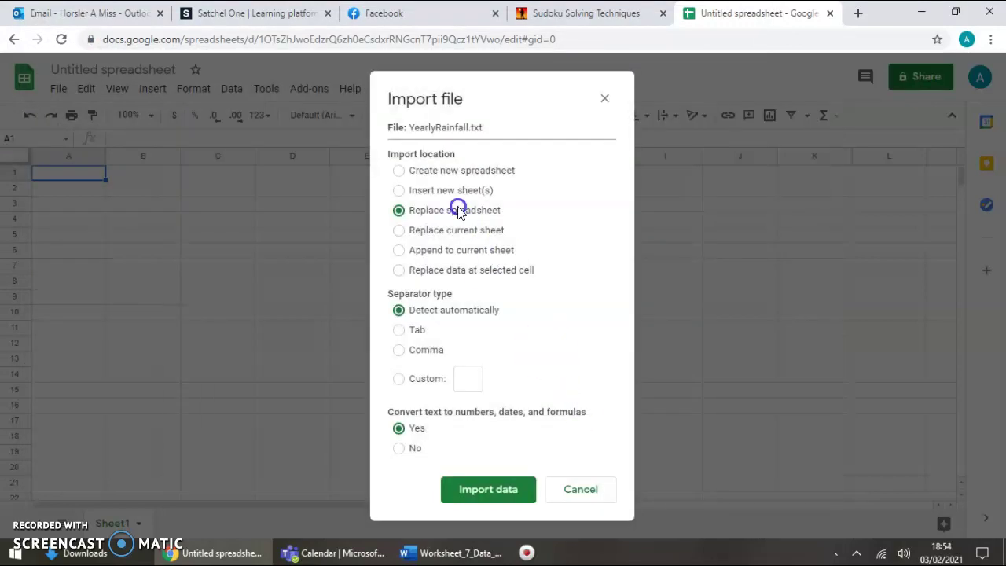
left_click(482, 492)
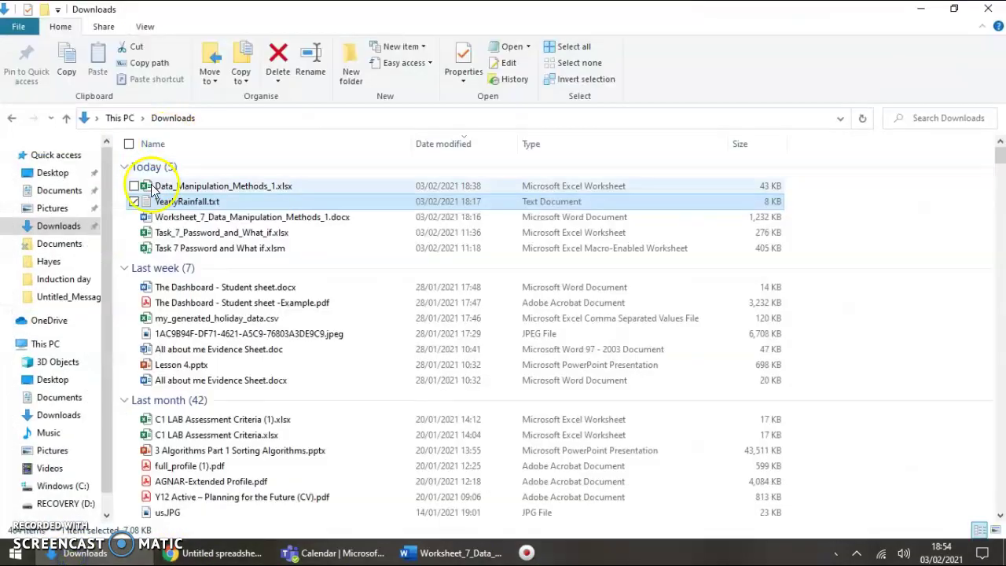
Open YearlyRainfall.txt from the Downloads folder in Notepad and copy all of its rainfall data
double_click(167, 204)
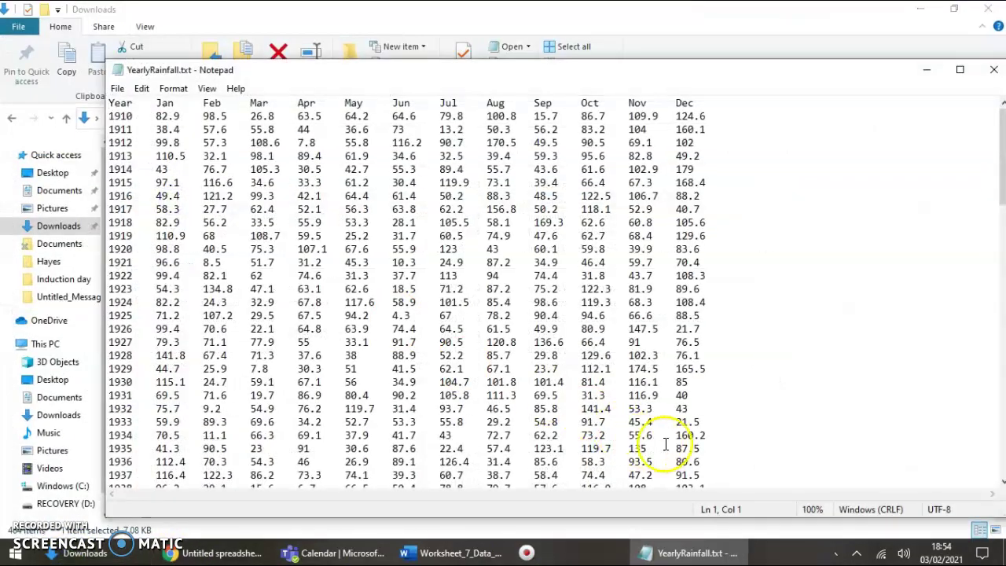
left_click_drag(110, 103, 712, 503)
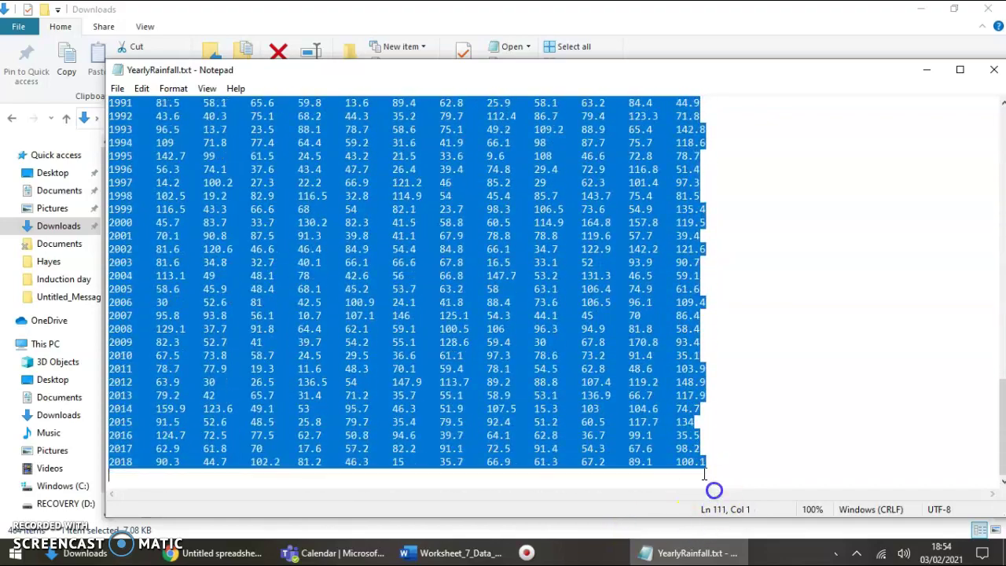
right_click(595, 376)
left_click(461, 199)
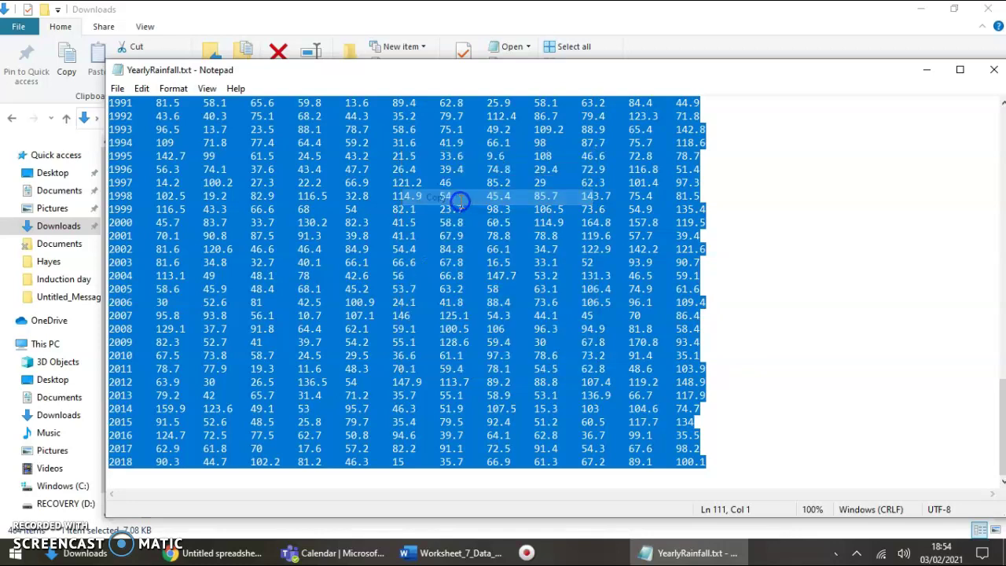
left_click(213, 553)
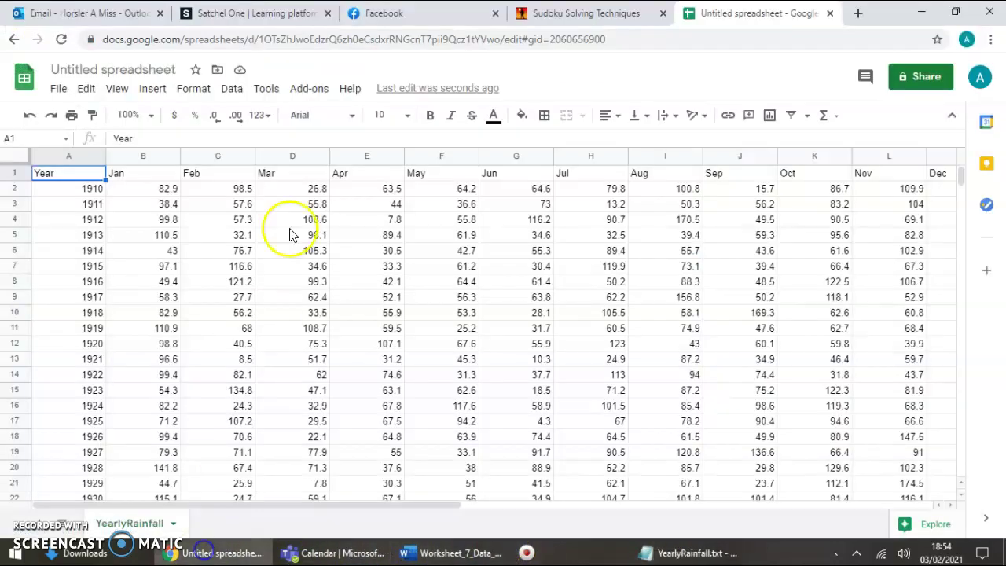
right_click(61, 175)
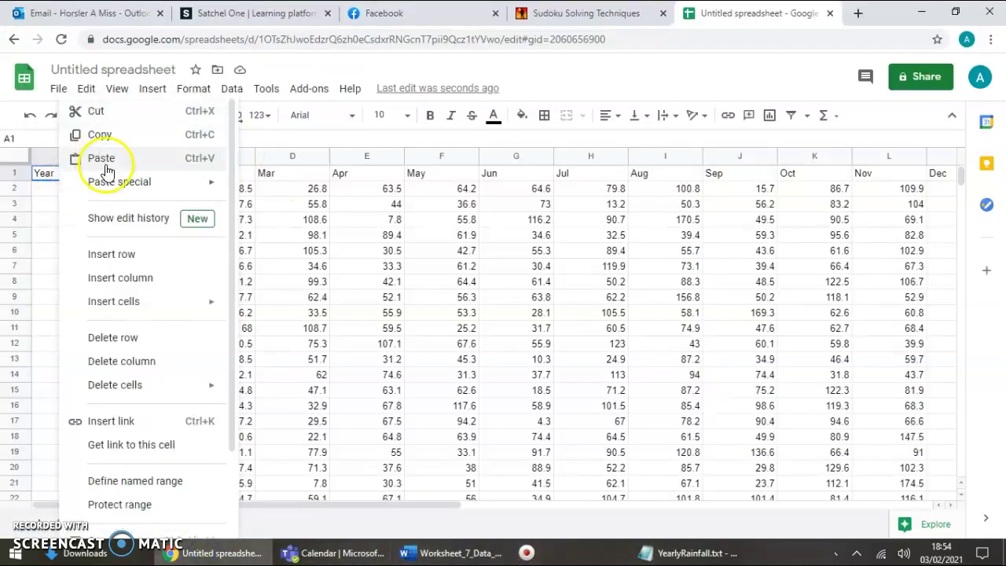
left_click(499, 271)
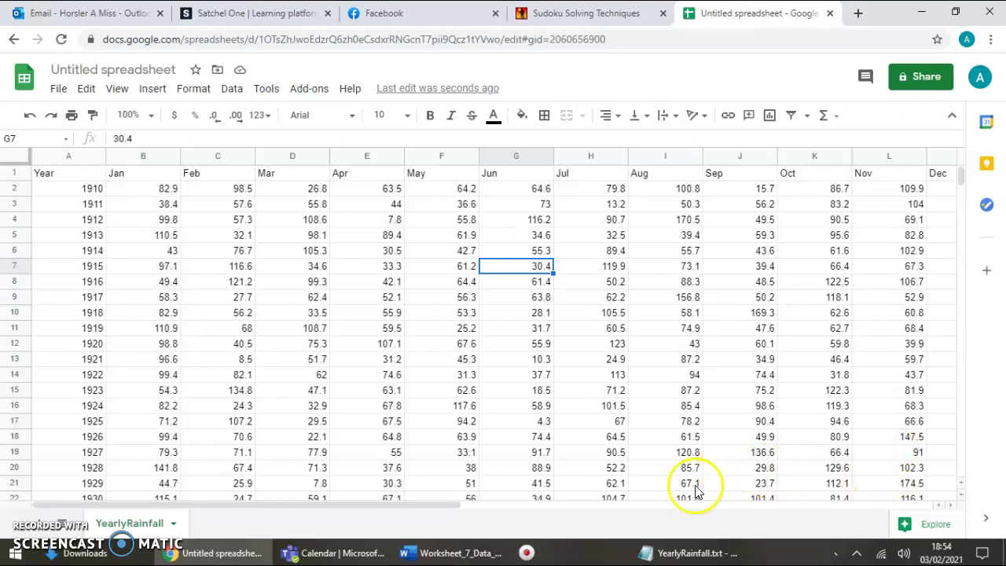
Examine the Task 2 instructions in the Word worksheet for the additional column headings and the seasonal and yearly formulas
left_click(452, 552)
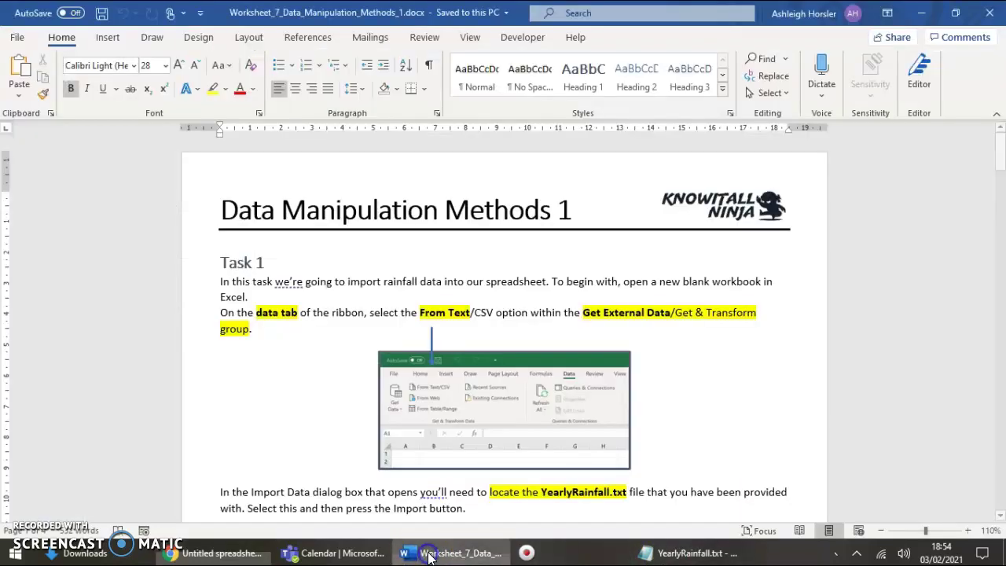
scroll(444, 314, "down", 3)
scroll(456, 314, "down", 15)
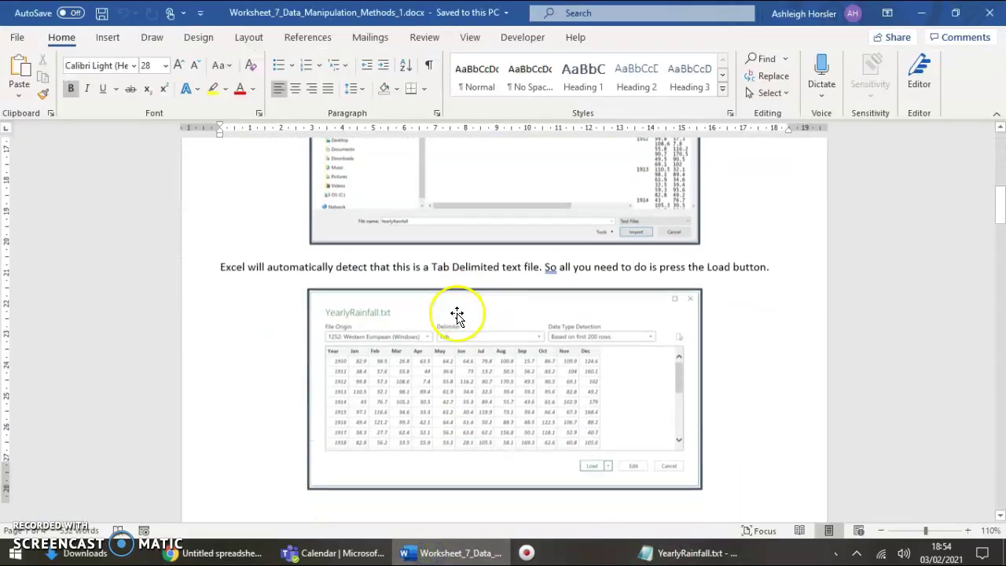
scroll(457, 314, "down", 15)
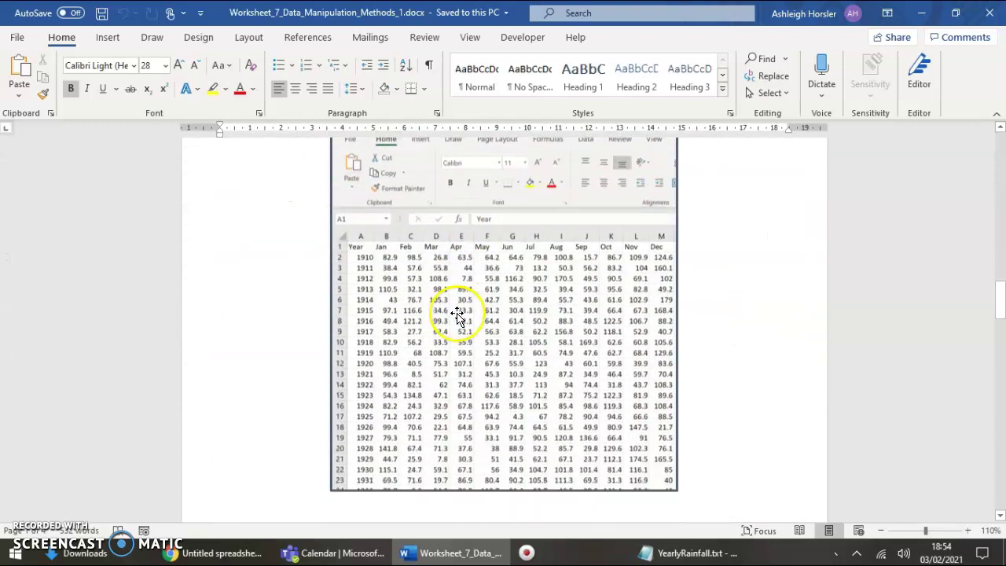
scroll(481, 314, "up", 3)
scroll(481, 315, "down", 15)
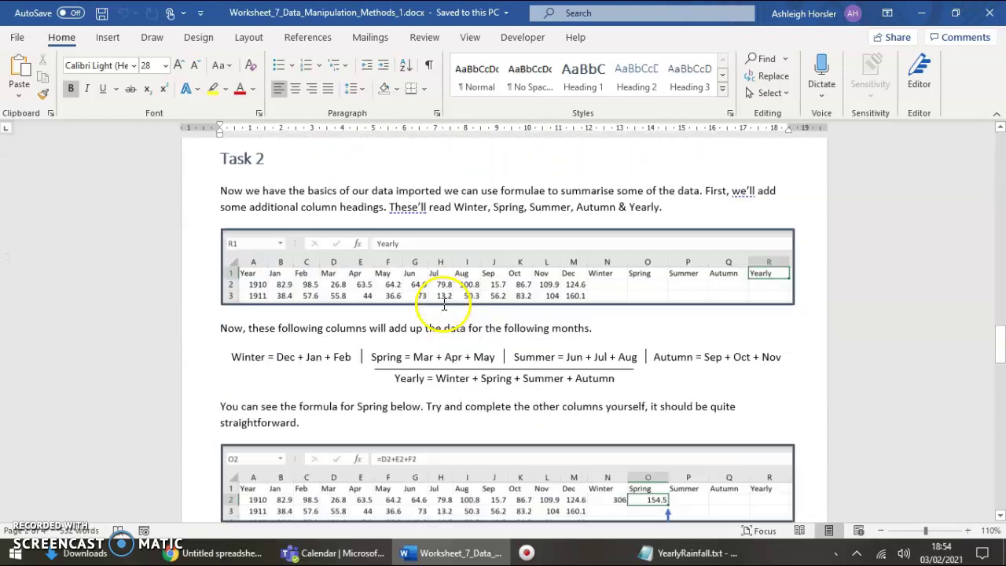
scroll(398, 273, "up", 2)
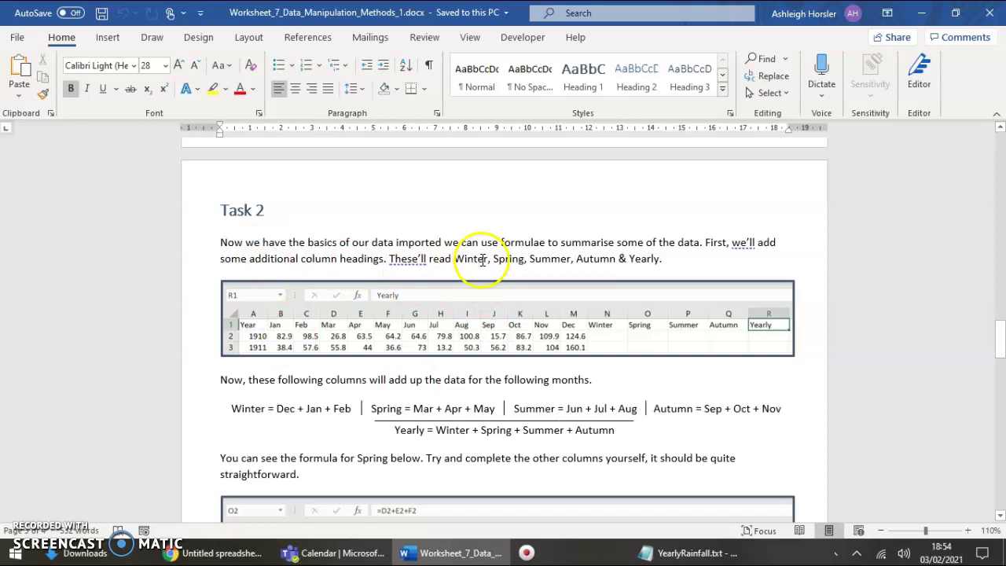
scroll(489, 262, "up", 6)
scroll(492, 264, "down", 8)
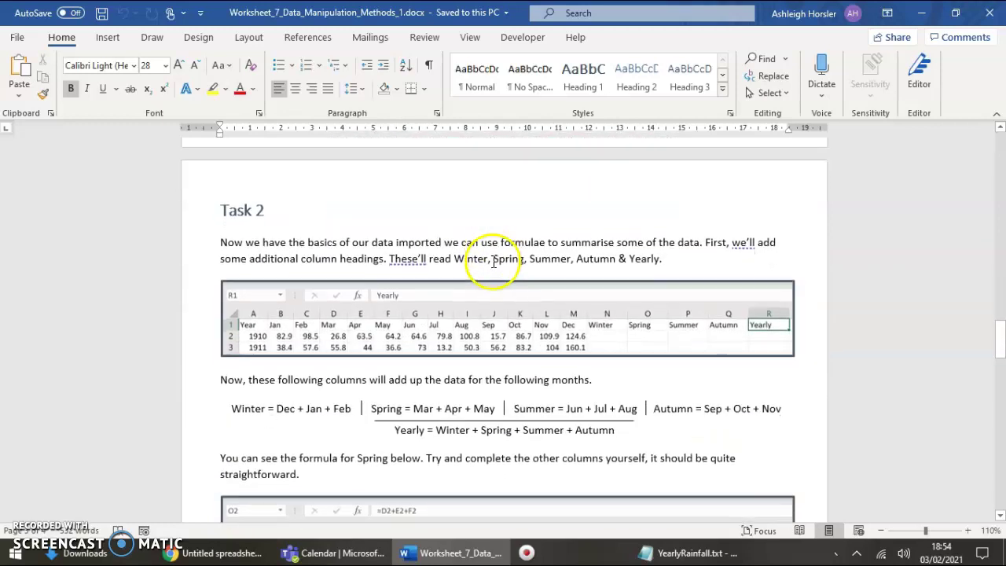
scroll(452, 278, "down", 2)
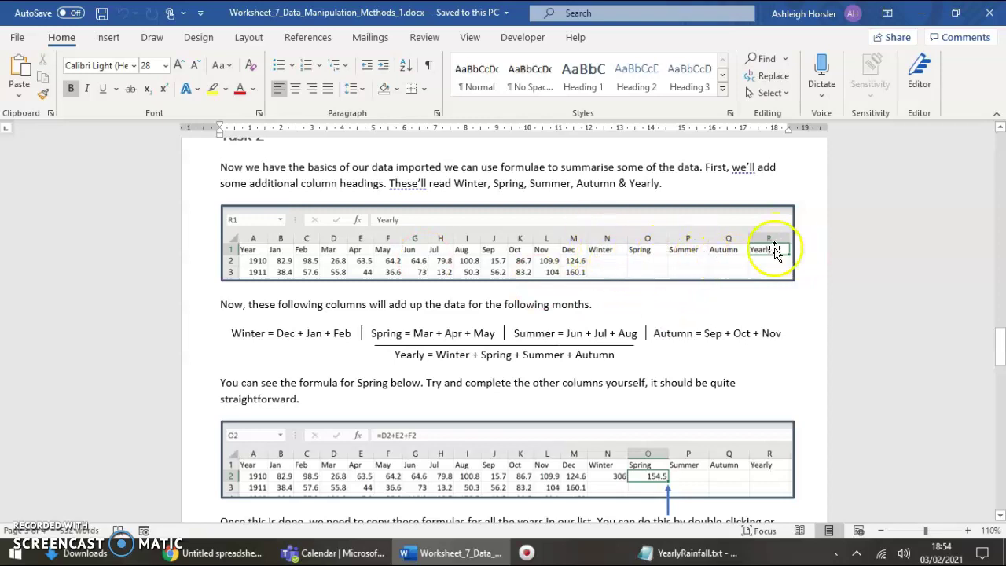
Switch to the Google Sheets spreadsheet and add the headings Winter, Spring, Summer, Autumn and Yearly in cells N1 to R1
left_click(235, 553)
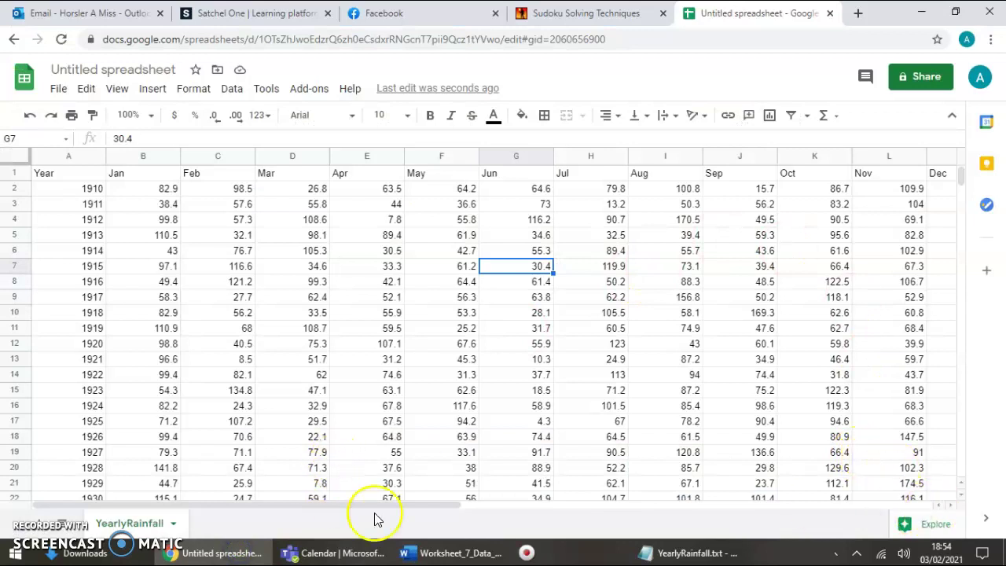
left_click_drag(387, 502, 590, 525)
left_click(668, 177)
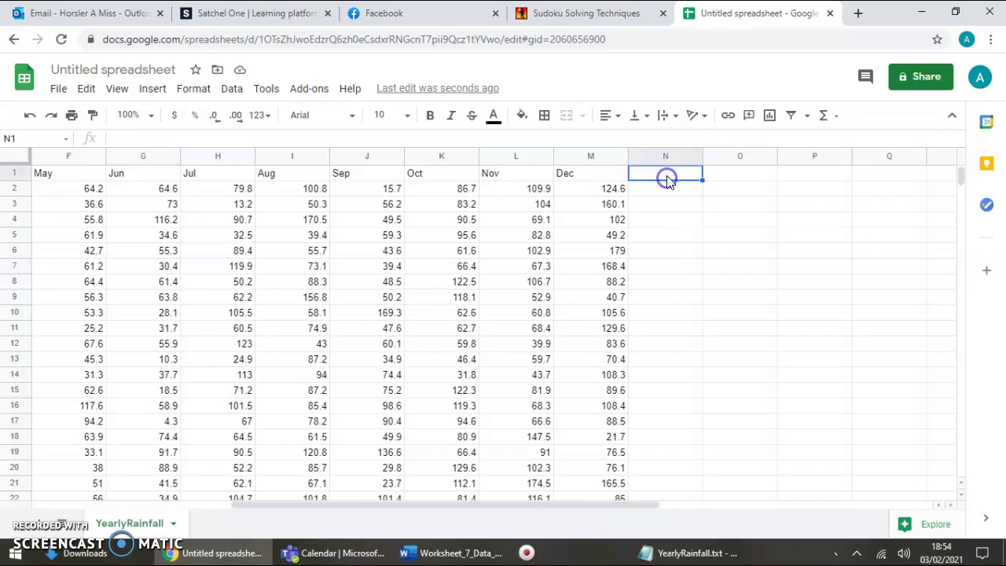
left_click(708, 176)
type("Spring")
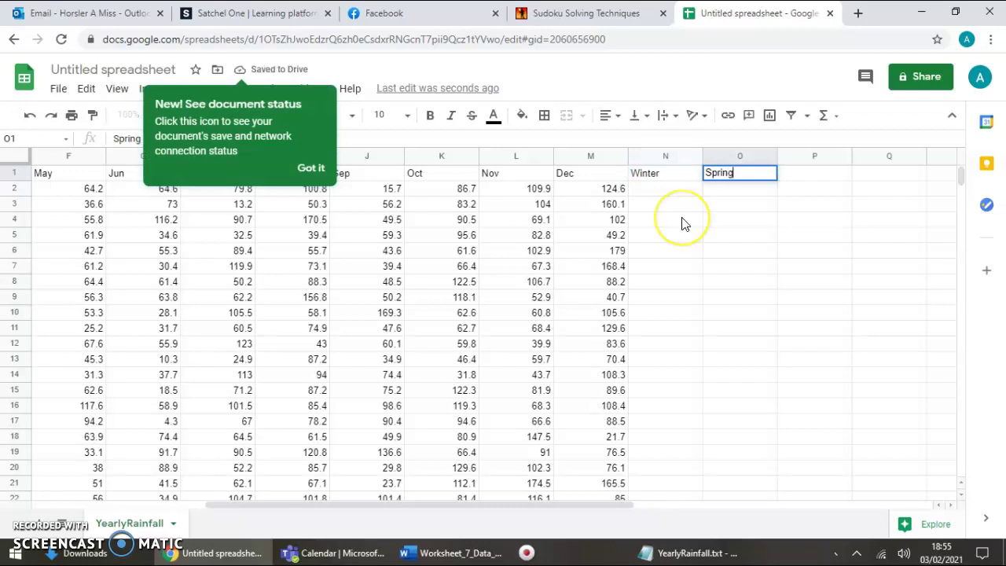
key("Tab")
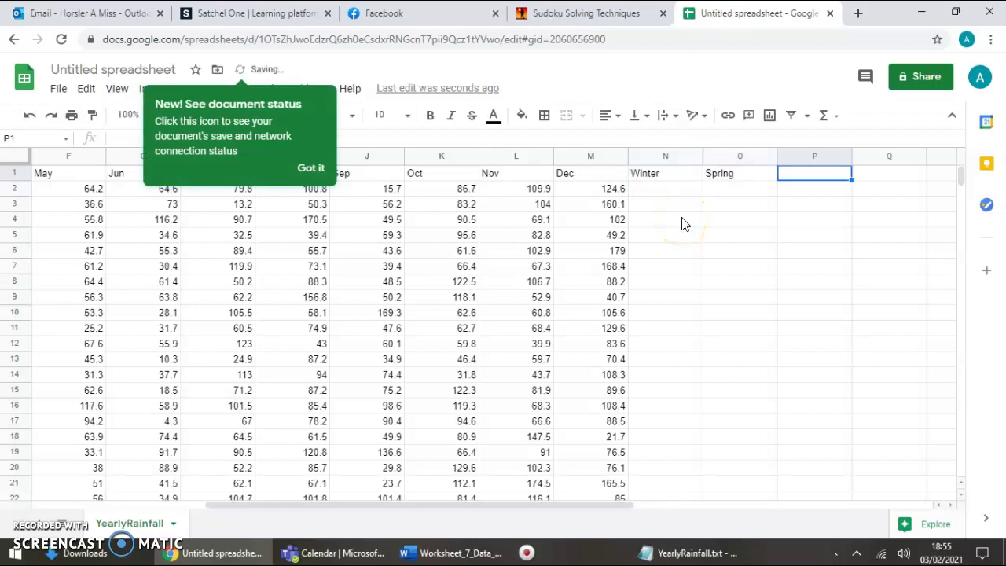
key("Tab")
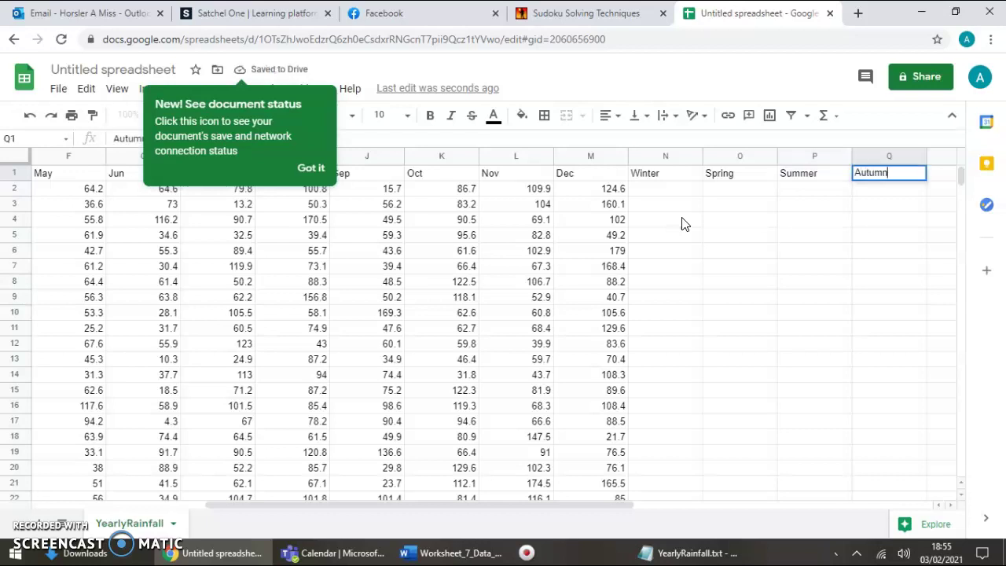
key("Tab")
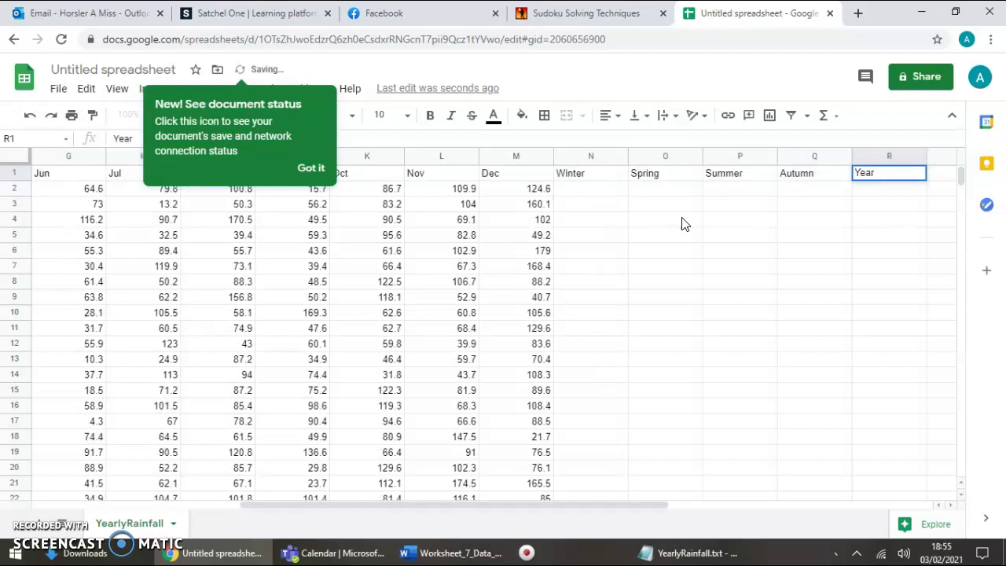
type("Yearly")
left_click(701, 238)
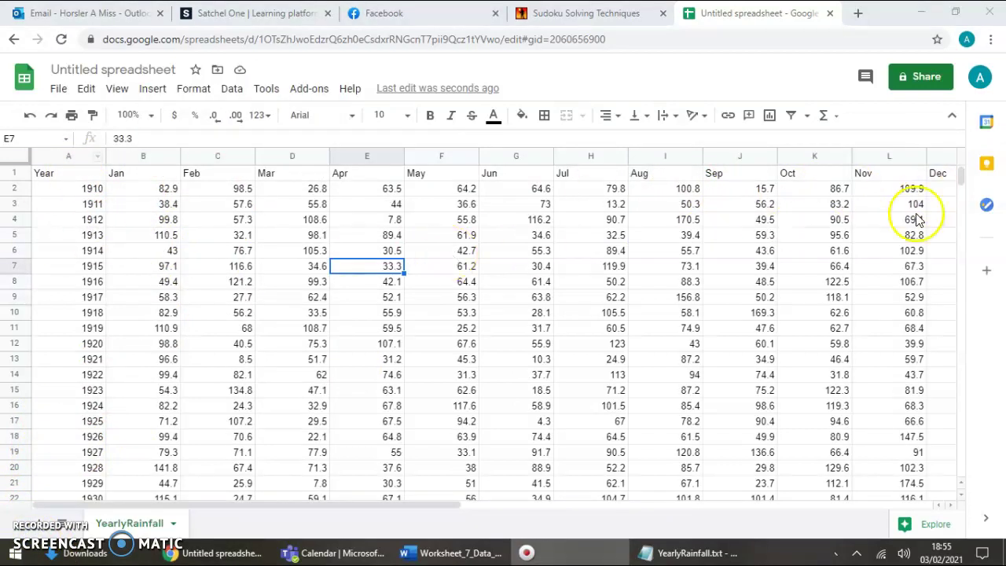
Fit all columns to their contents, and even out columns A to R at one slightly wider, uniform width
left_click(17, 156)
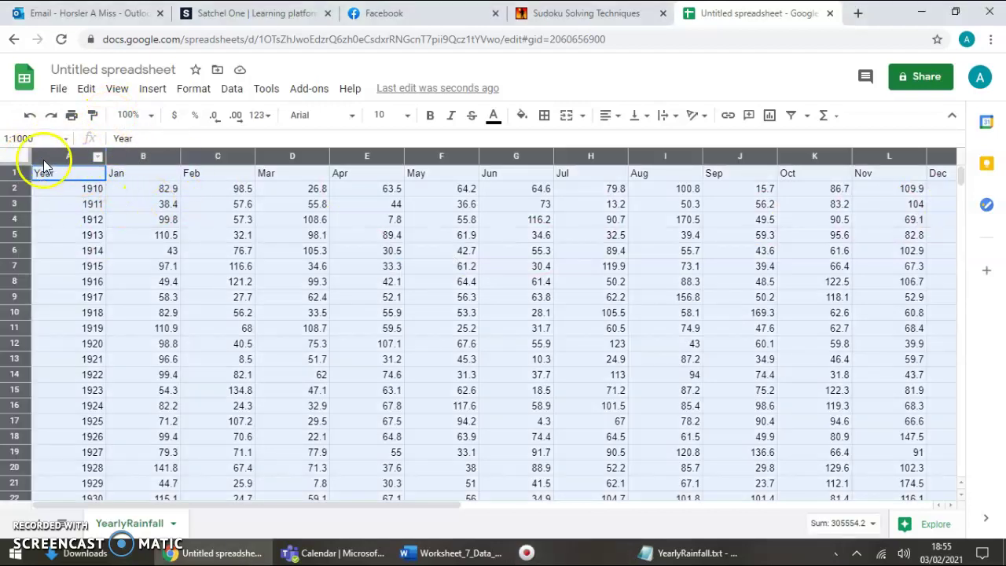
left_click(107, 160)
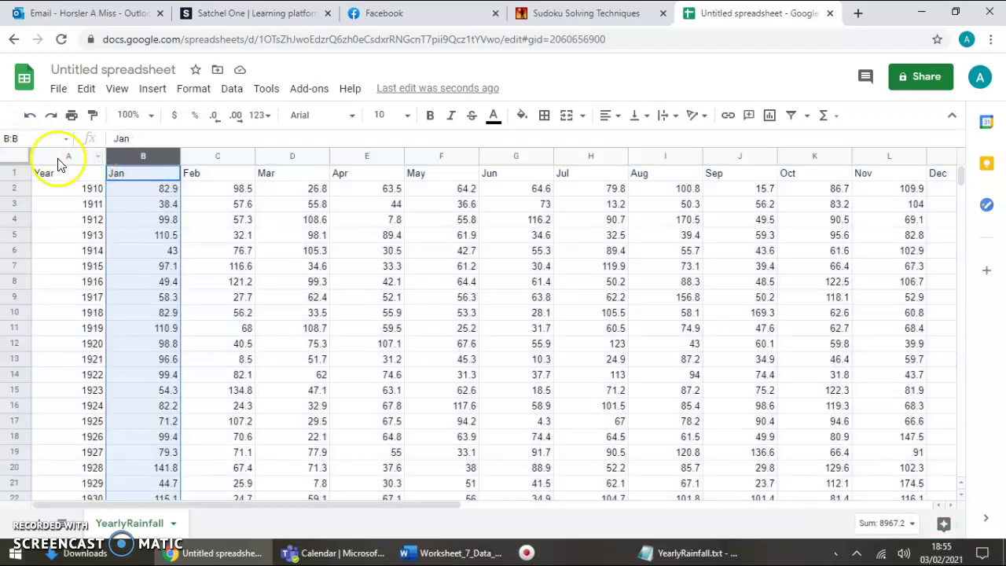
left_click(24, 159)
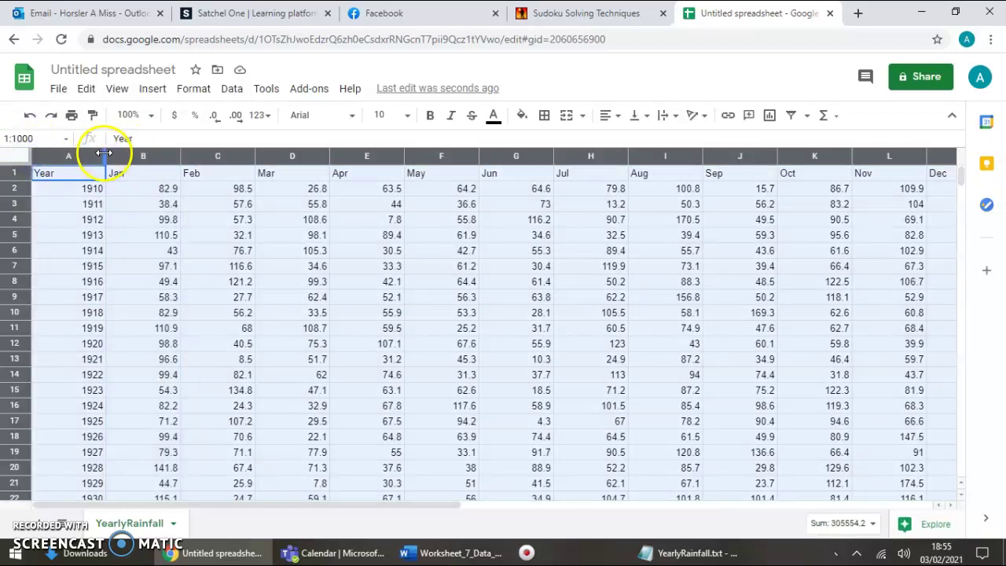
double_click(104, 152)
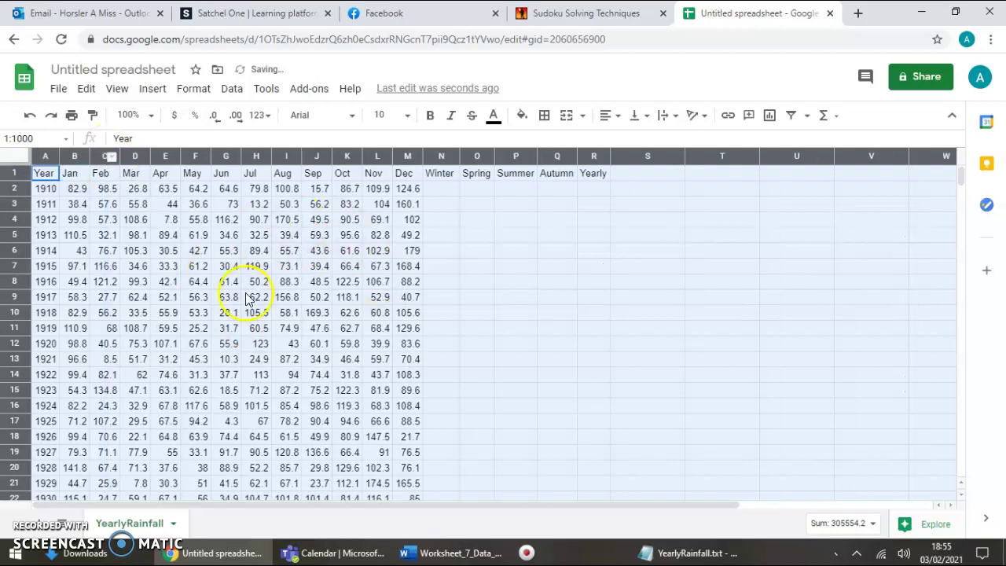
left_click(454, 192)
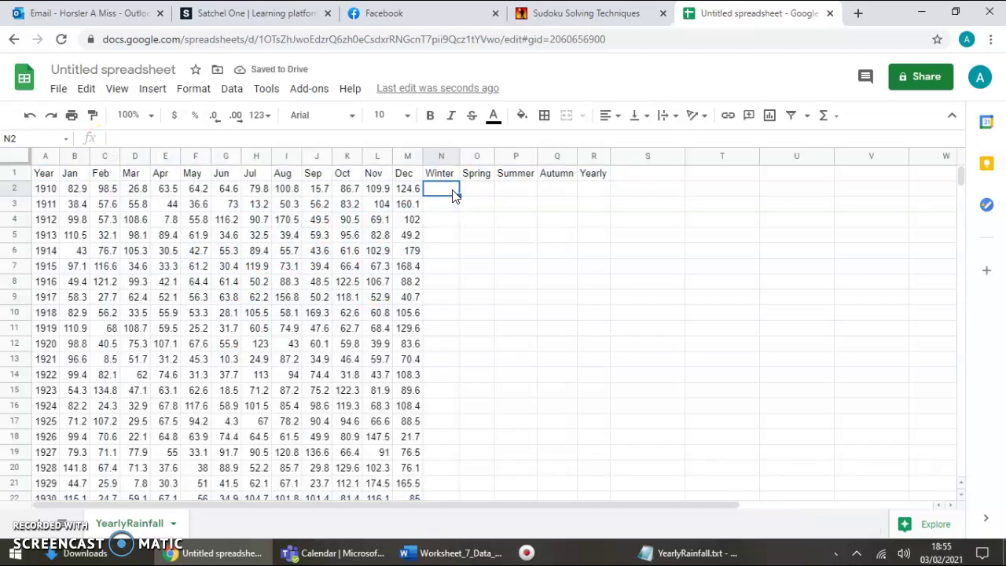
left_click_drag(39, 155, 593, 156)
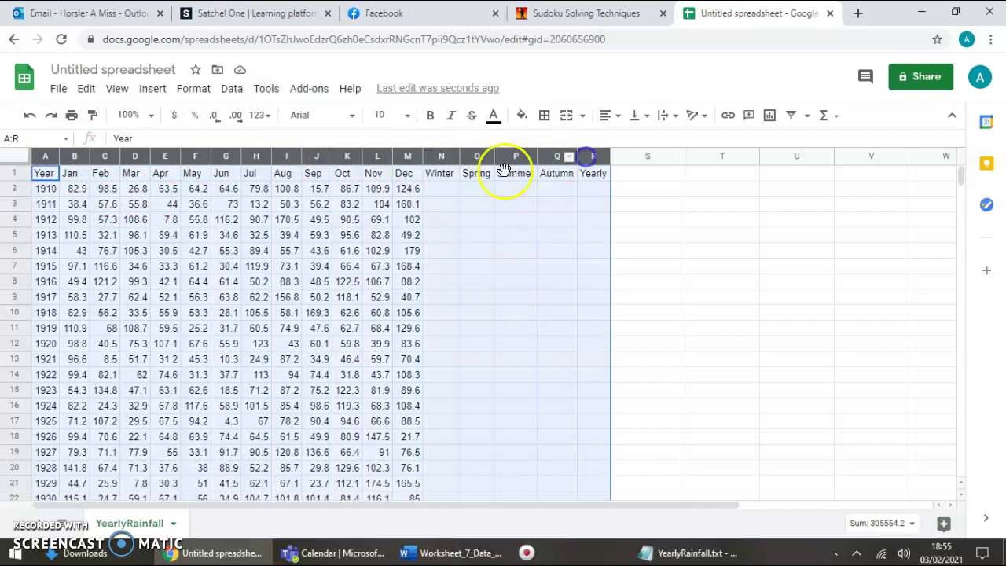
left_click_drag(392, 156, 399, 157)
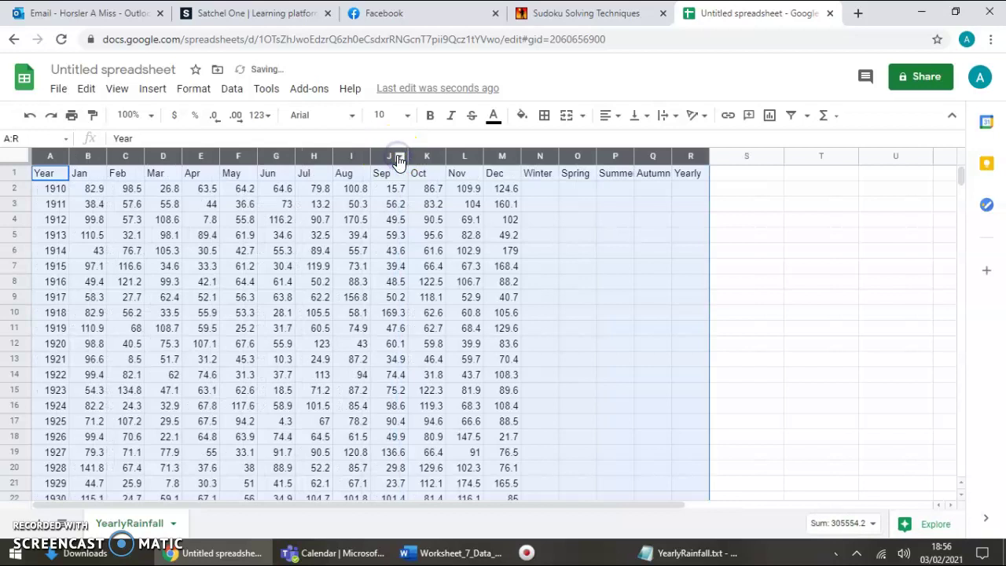
Check the Winter months in the Word worksheet, enter =M2+B2+C2 in N2 and fill the formula down the Winter column
left_click(534, 193)
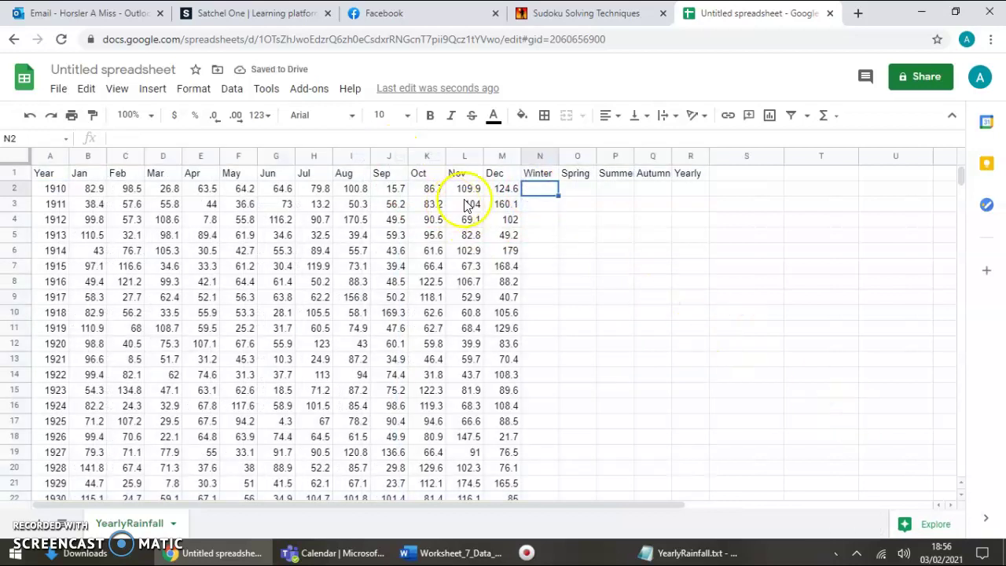
left_click(456, 553)
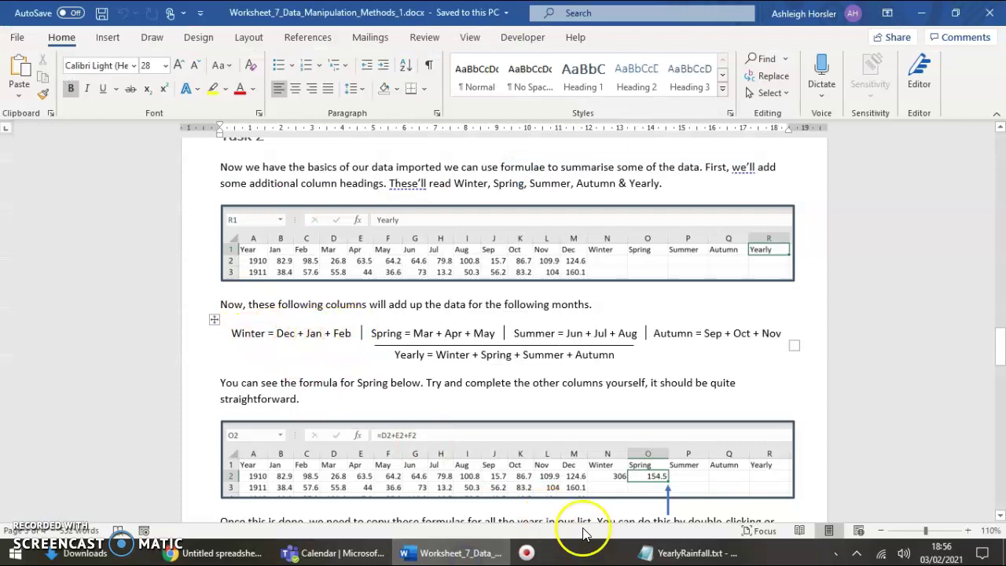
left_click(212, 552)
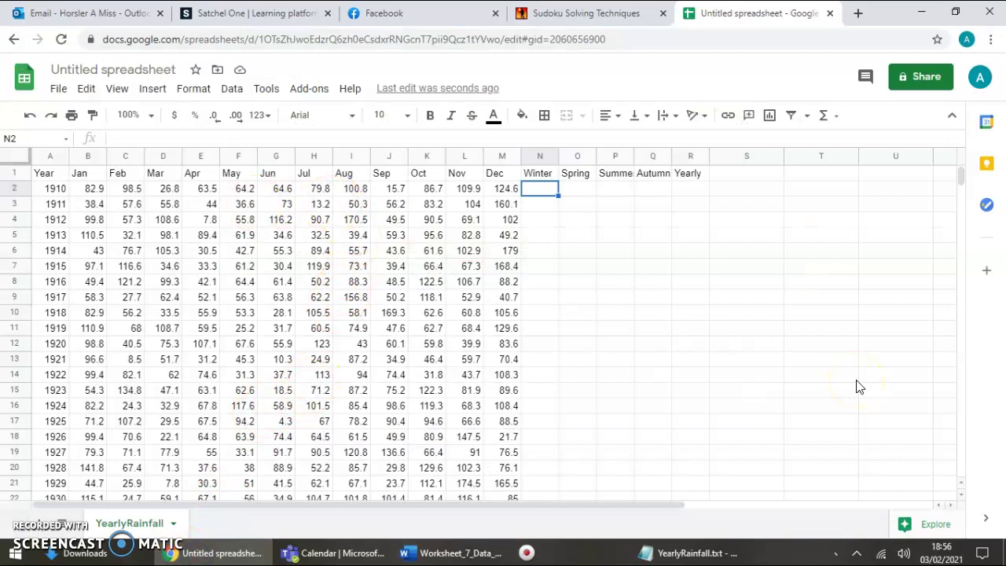
type("=")
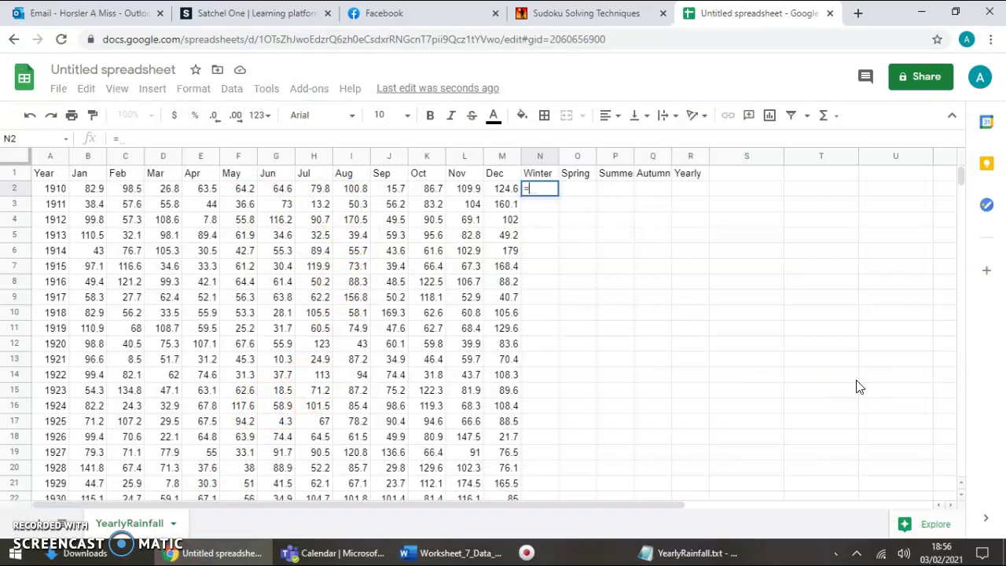
left_click(500, 188)
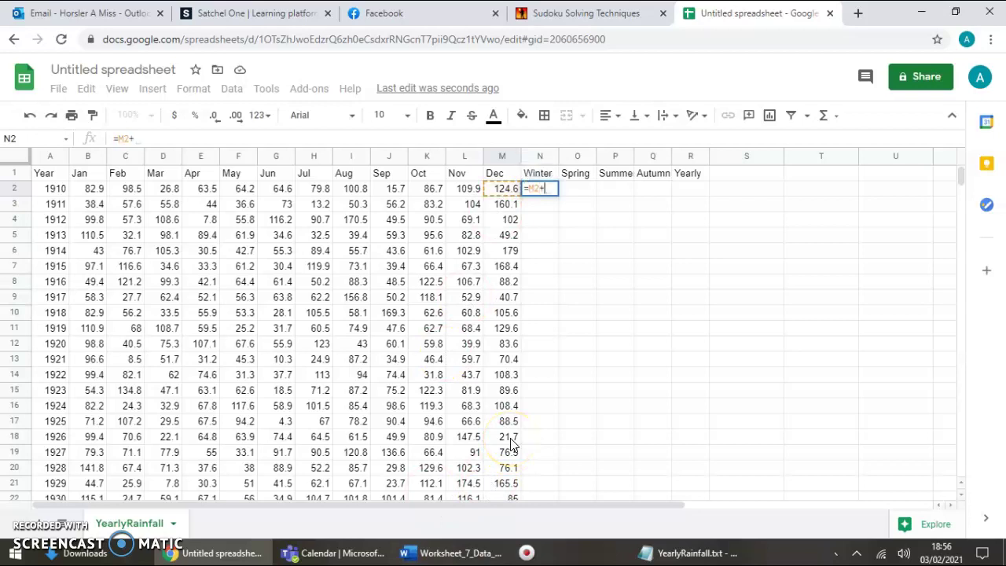
type("+")
left_click(94, 190)
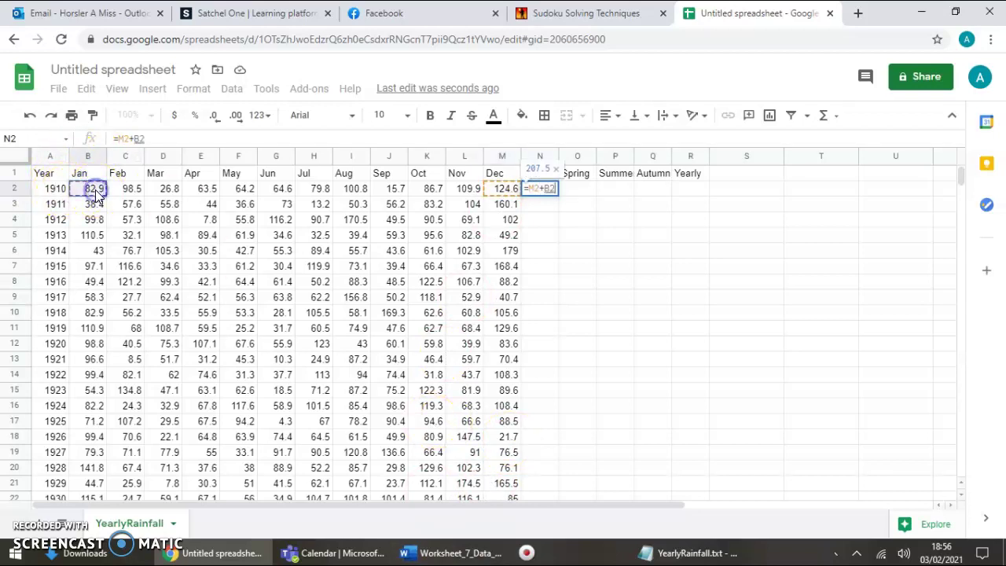
type("+")
left_click(131, 193)
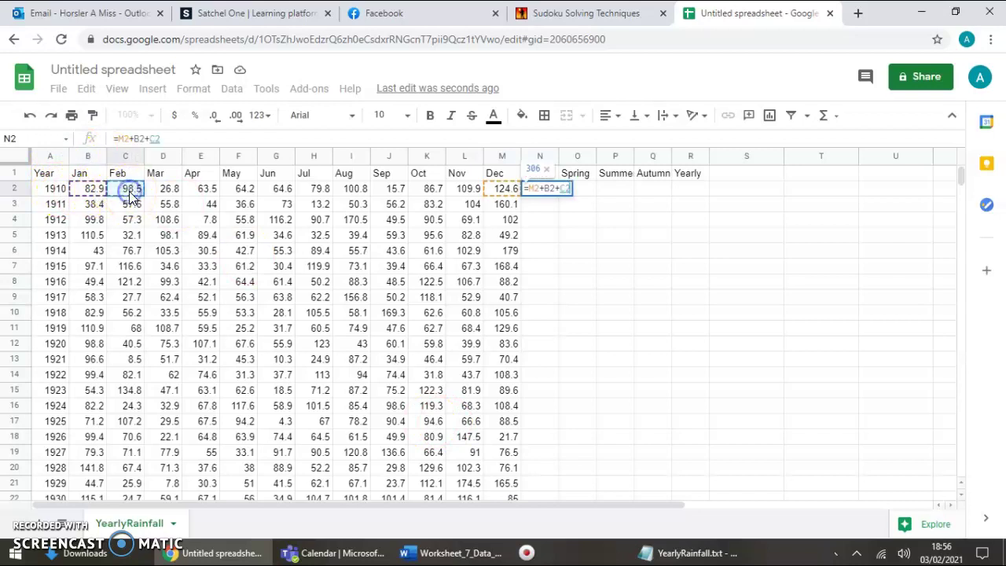
key("Return")
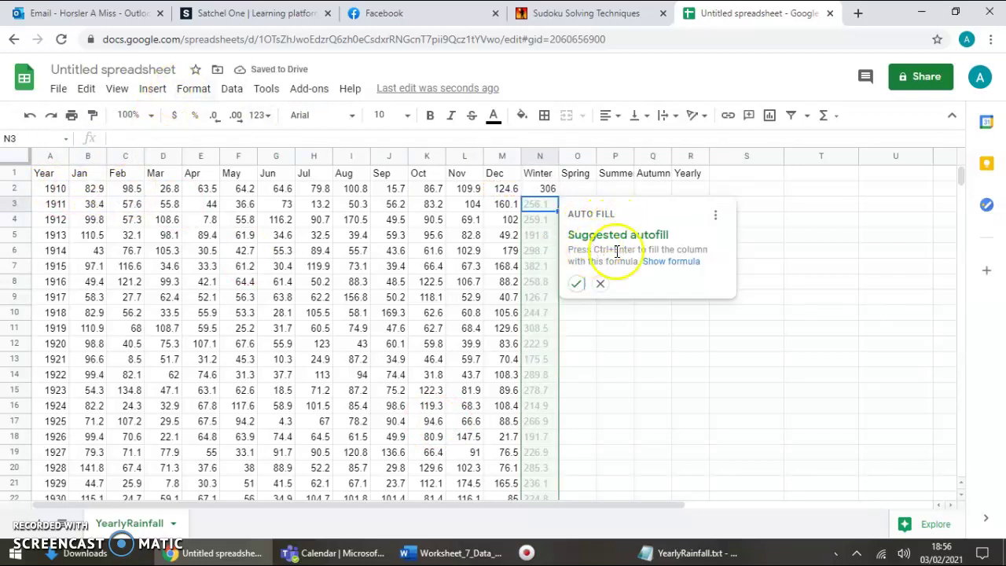
left_click(577, 284)
left_click(320, 139)
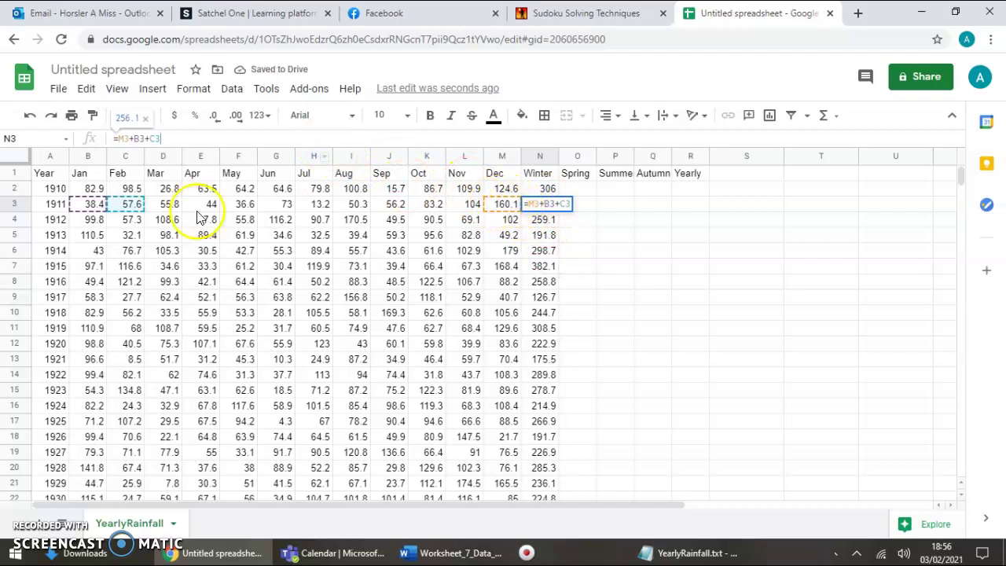
Enter the Spring formula =D2+E2+F2 in O2 and fill it down the column with the suggested autofill
left_click(577, 190)
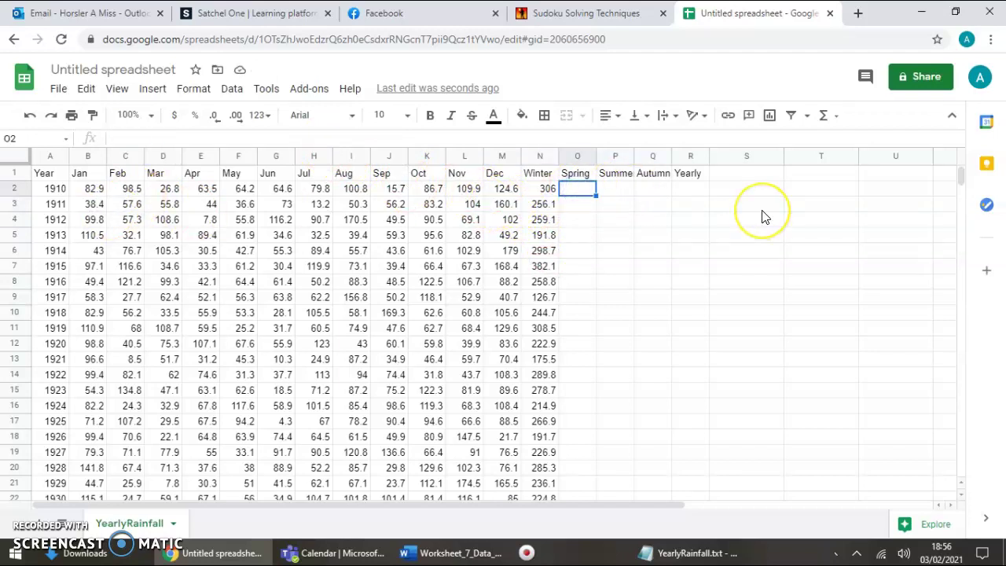
type("=")
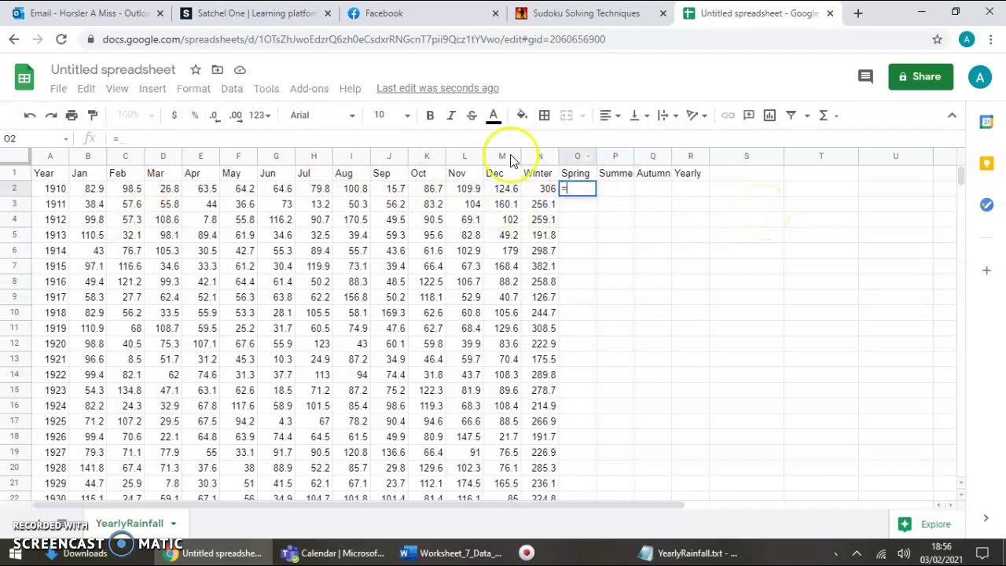
left_click(167, 193)
type("+")
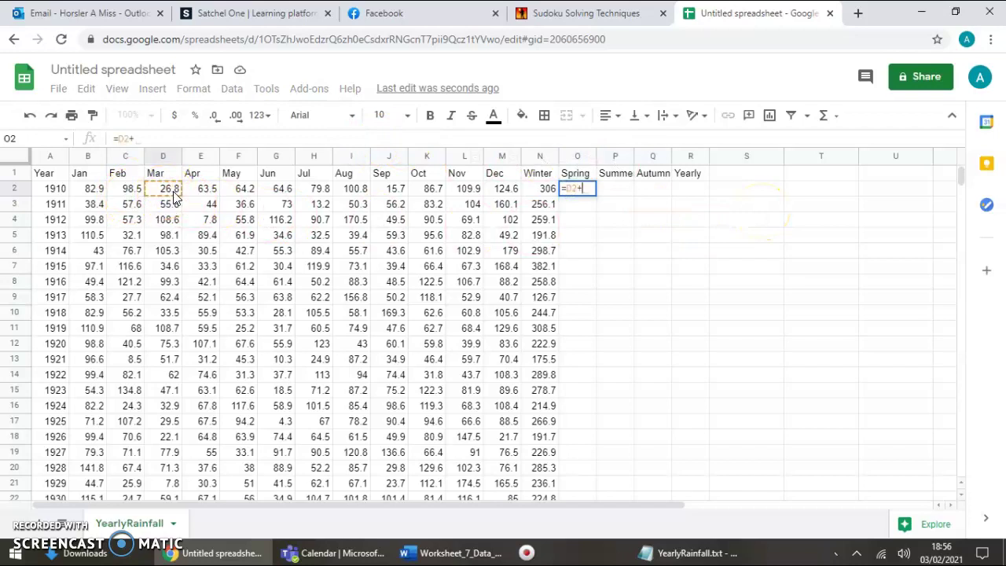
left_click(198, 191)
type("+")
left_click(244, 191)
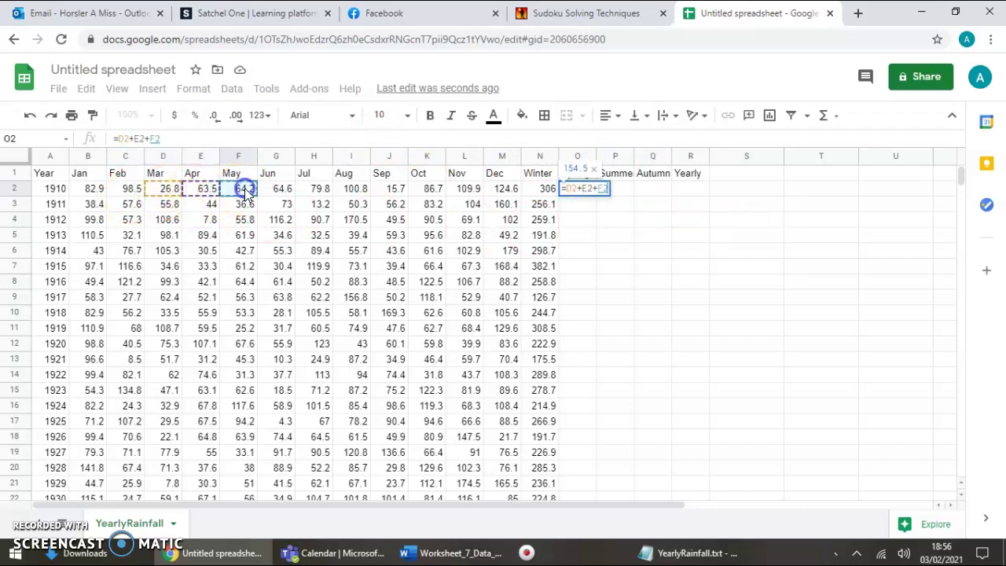
key("Return")
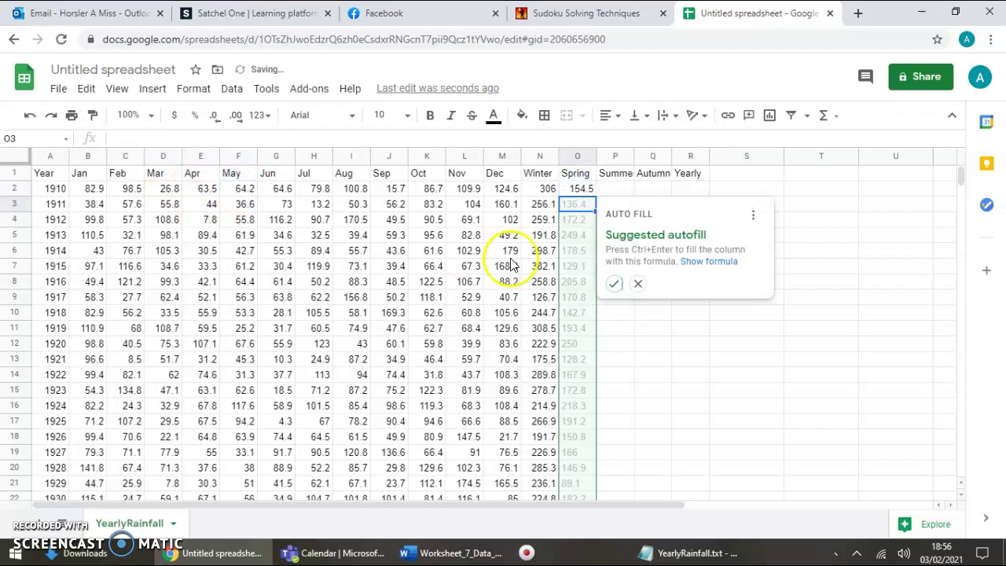
left_click(617, 286)
Enter the Summer formula =G2+H2+I2 in P2 and fill it down the column with the suggested autofill
left_click(617, 189)
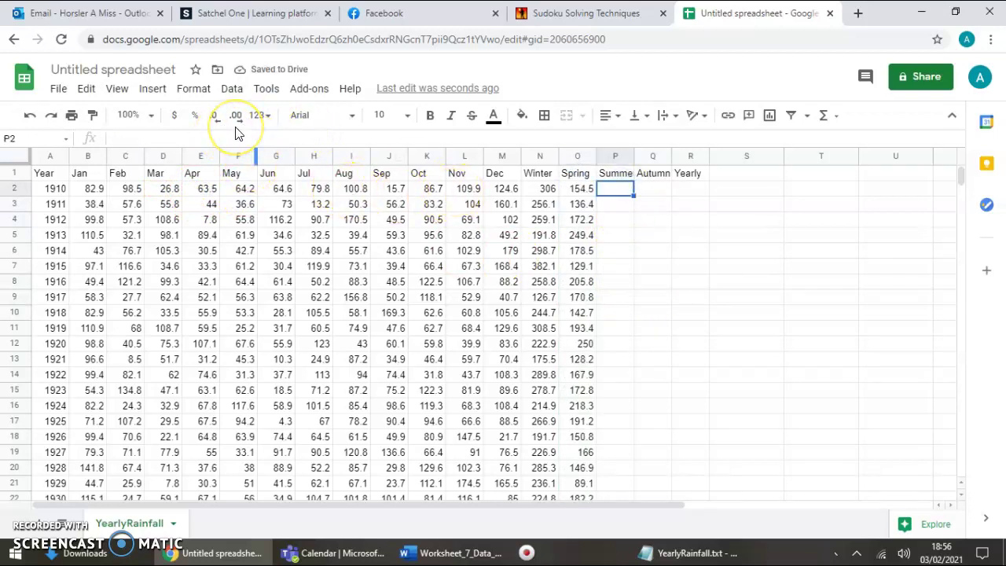
type("=")
left_click(281, 195)
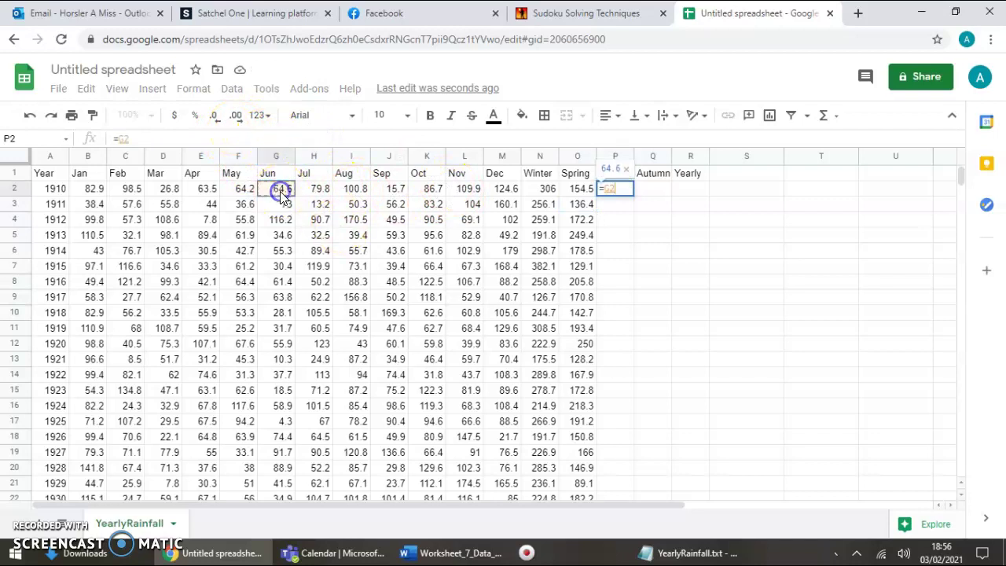
type("+")
left_click(319, 191)
type("+")
left_click(351, 191)
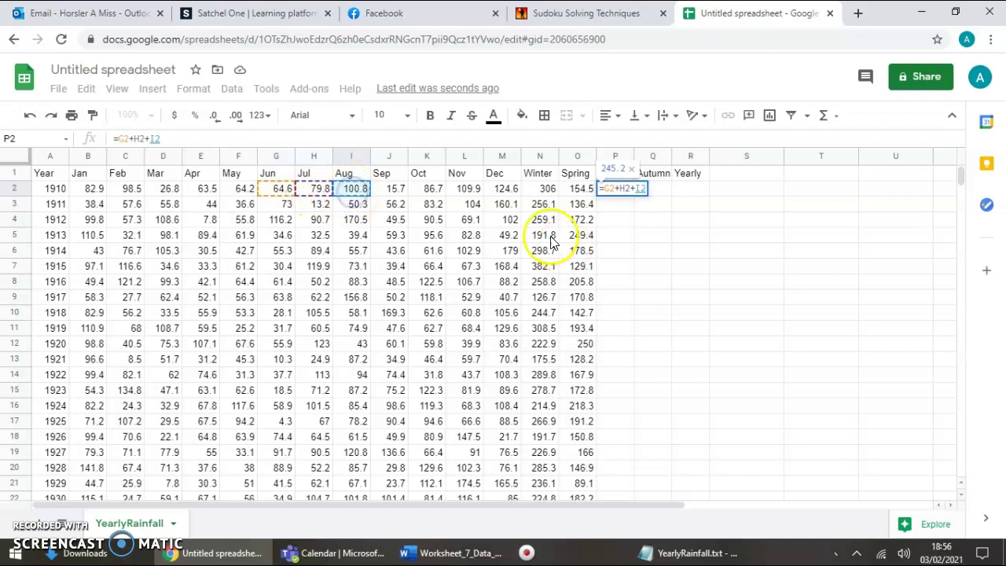
key("Return")
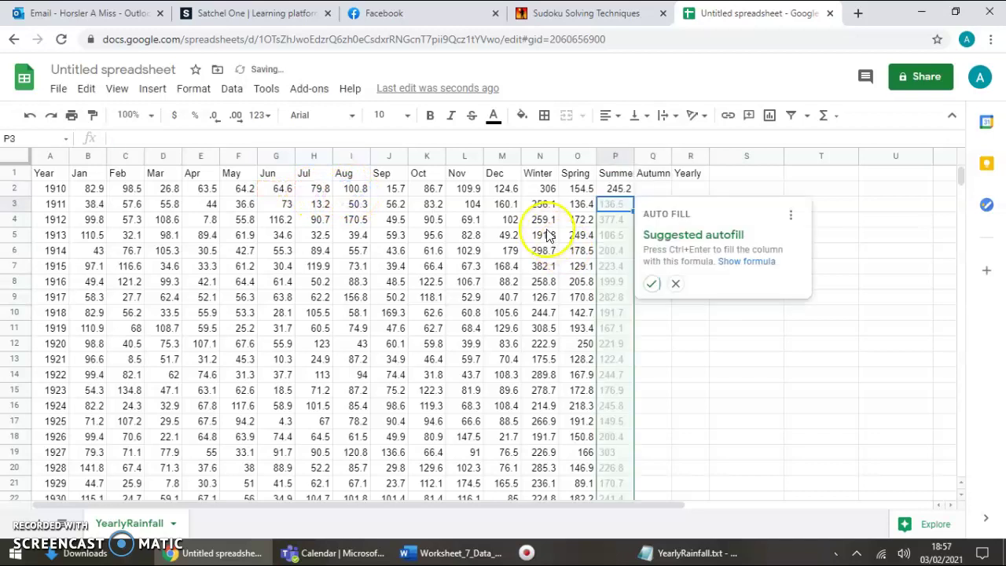
left_click(650, 284)
Enter the Autumn formula =J2+K2+L2 in Q2 and fill it down the column with the suggested autofill
left_click(652, 189)
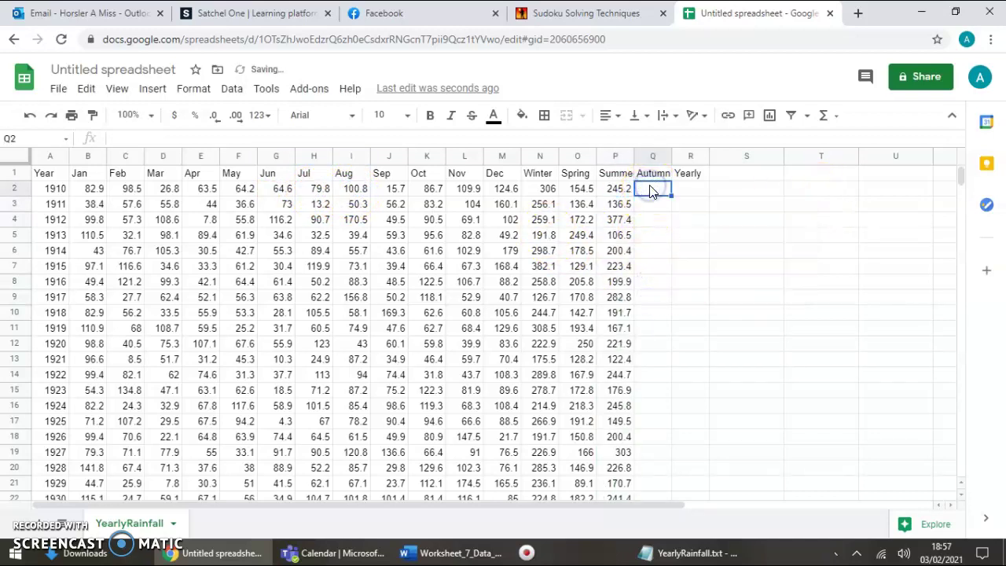
type("=")
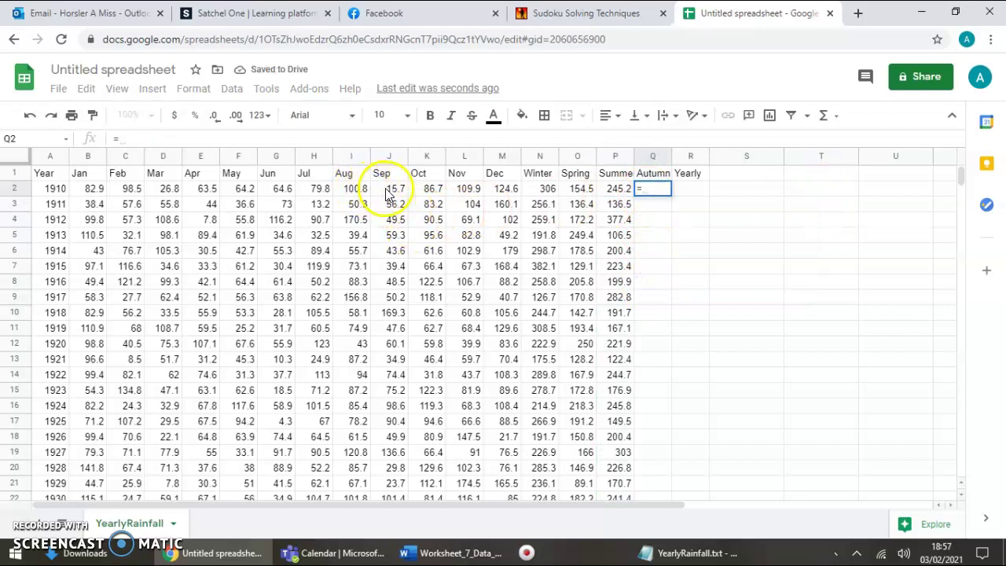
left_click(389, 189)
type("+")
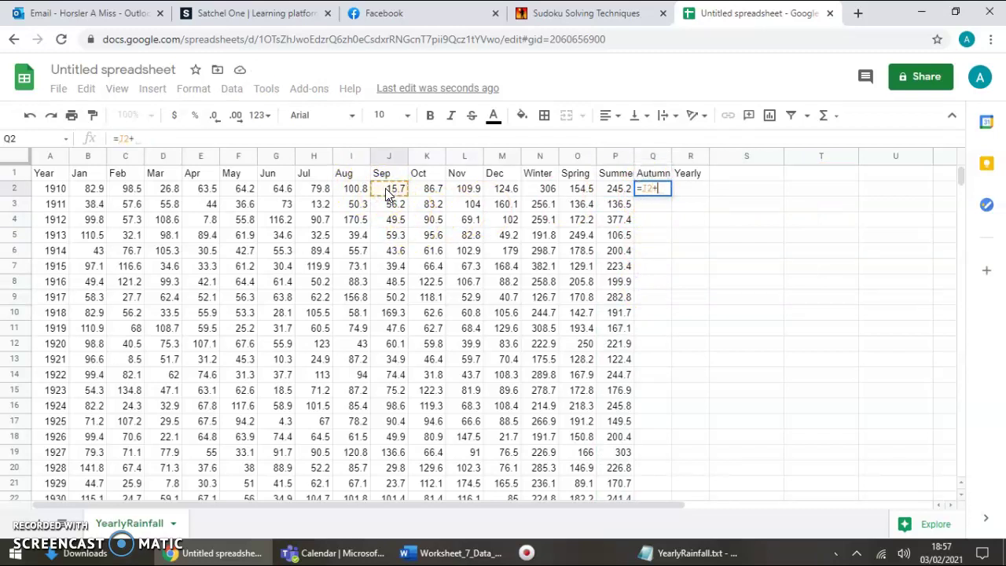
left_click(431, 192)
type("+")
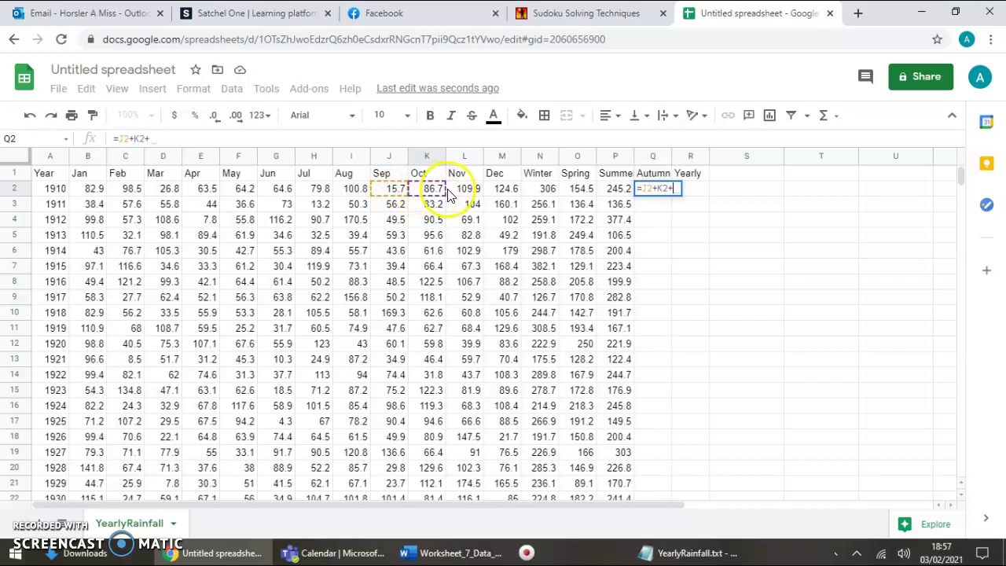
left_click(460, 192)
key("Return")
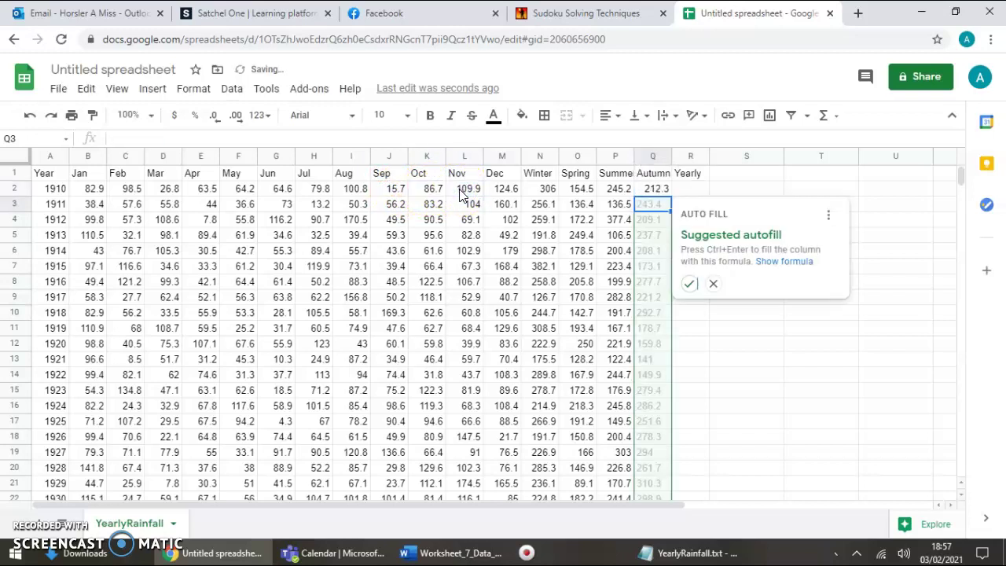
left_click(693, 285)
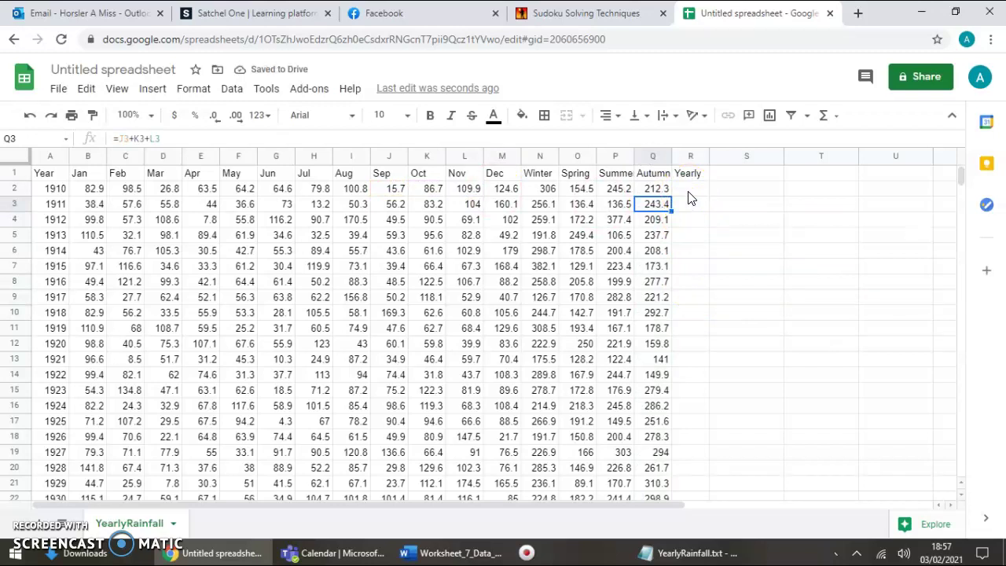
left_click(660, 208)
Total the four seasons in R2 with =SUM(N2:Q2) and fill the Yearly column with the suggested autofill
left_click(691, 191)
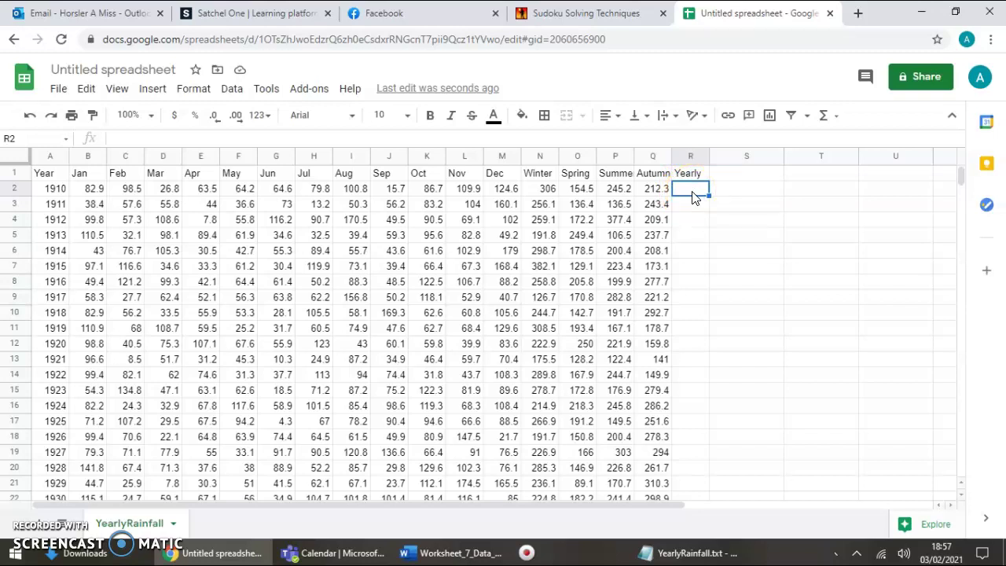
left_click(837, 121)
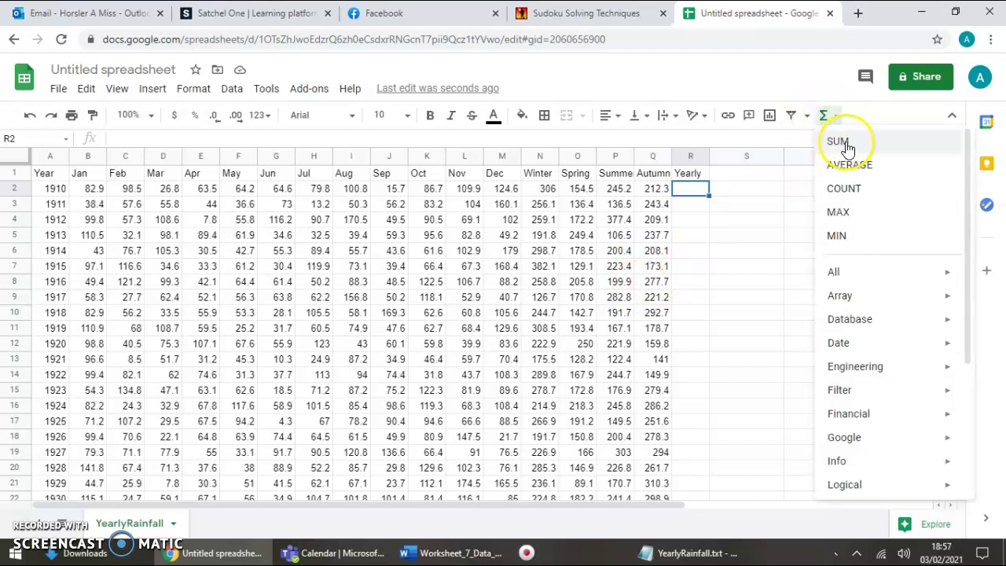
left_click(840, 142)
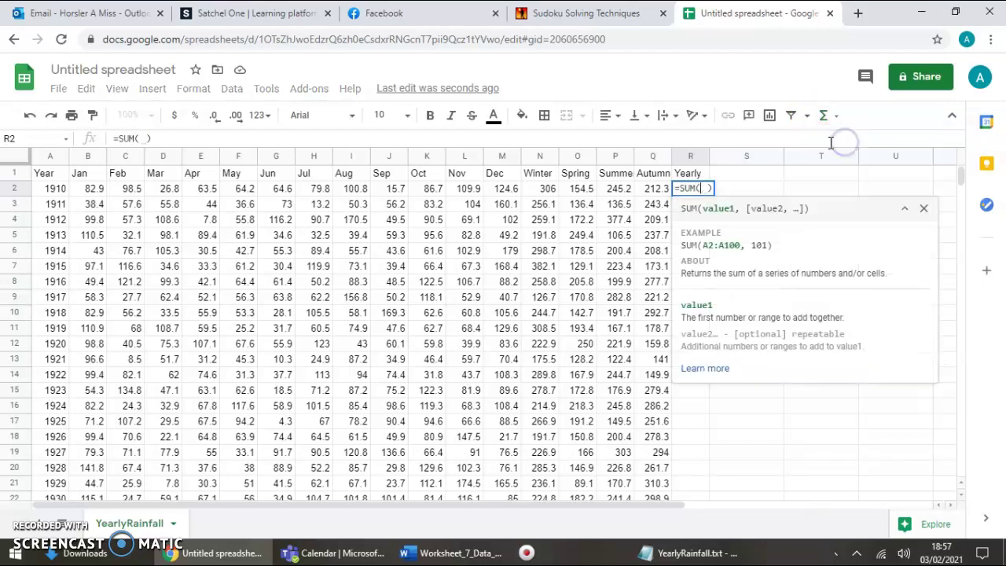
left_click(541, 189)
left_click_drag(541, 190, 645, 194)
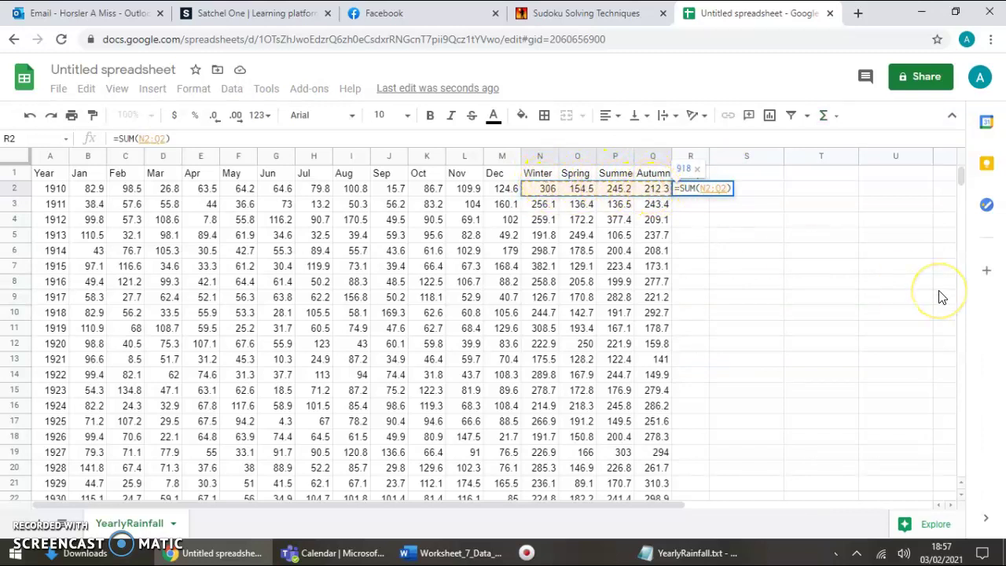
key("Return")
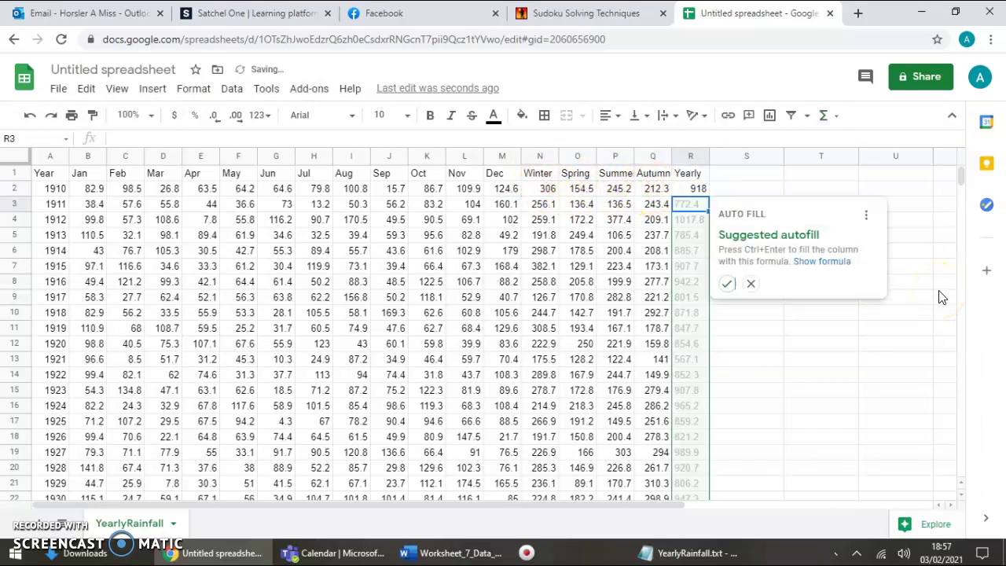
left_click(725, 283)
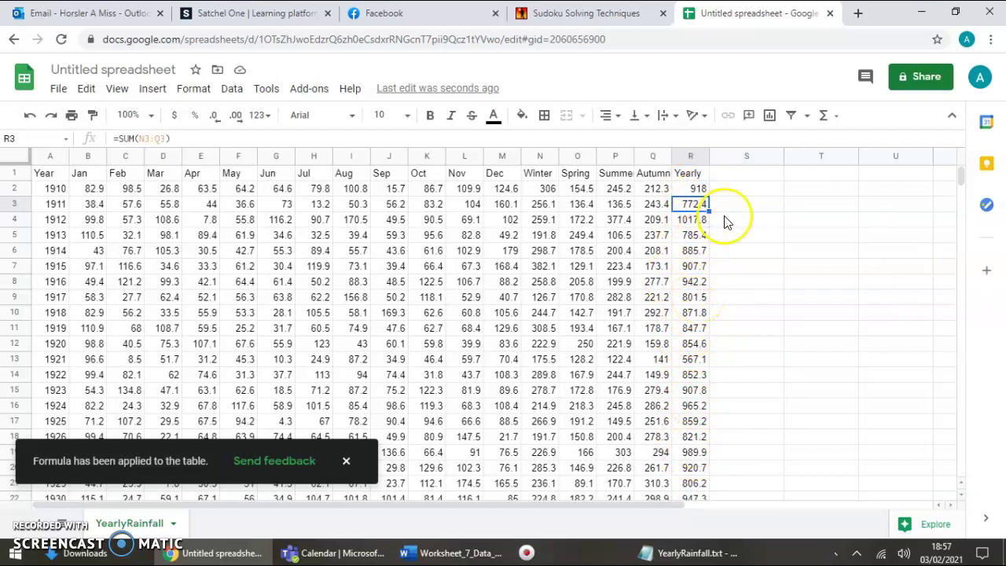
left_click(346, 464)
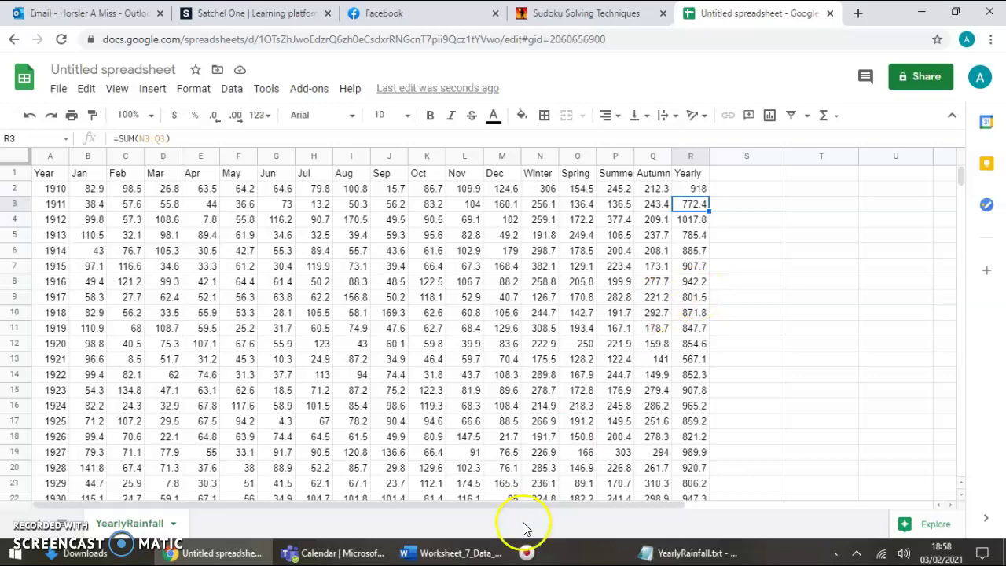
Following Task 3 in the Word worksheet, narrow column S and enter the heading Growth? in T1 with - in T2
left_click(456, 553)
scroll(578, 312, "down", 2)
scroll(579, 312, "down", 20)
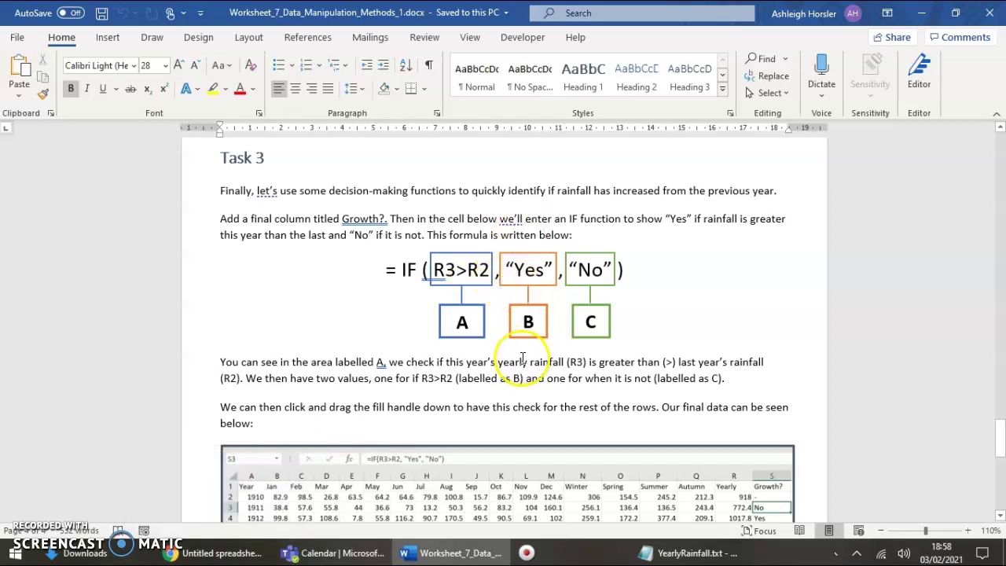
left_click(236, 554)
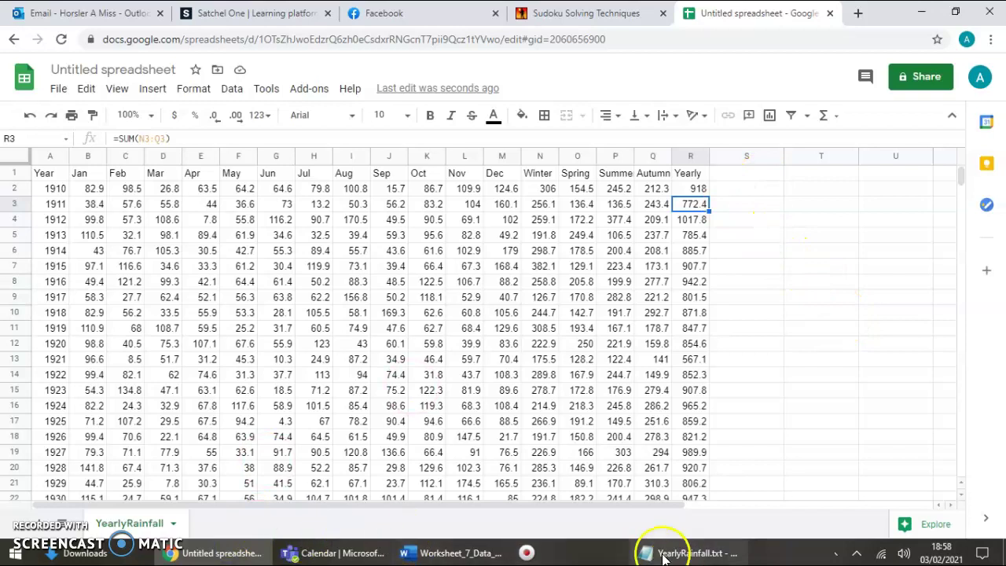
left_click(452, 553)
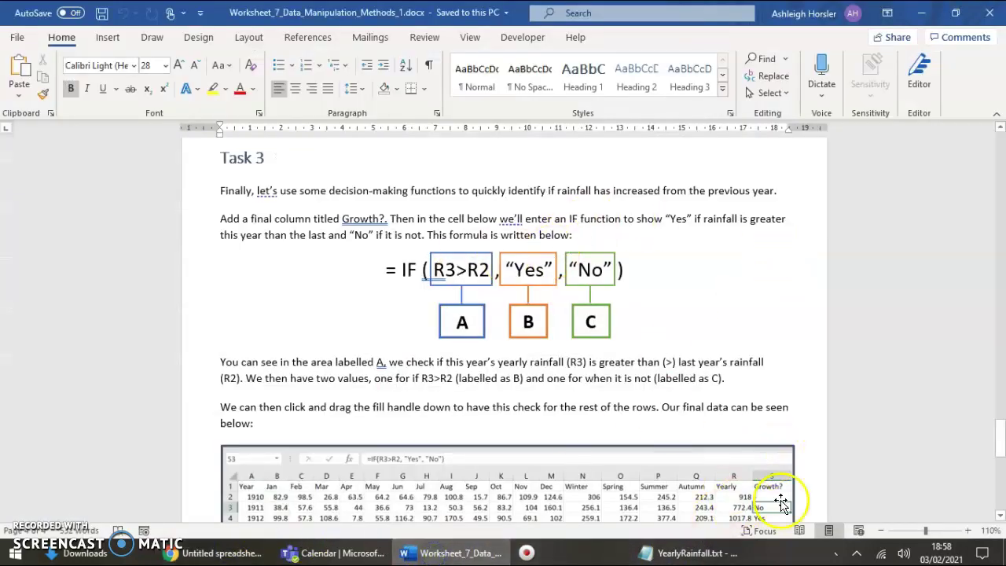
left_click(220, 553)
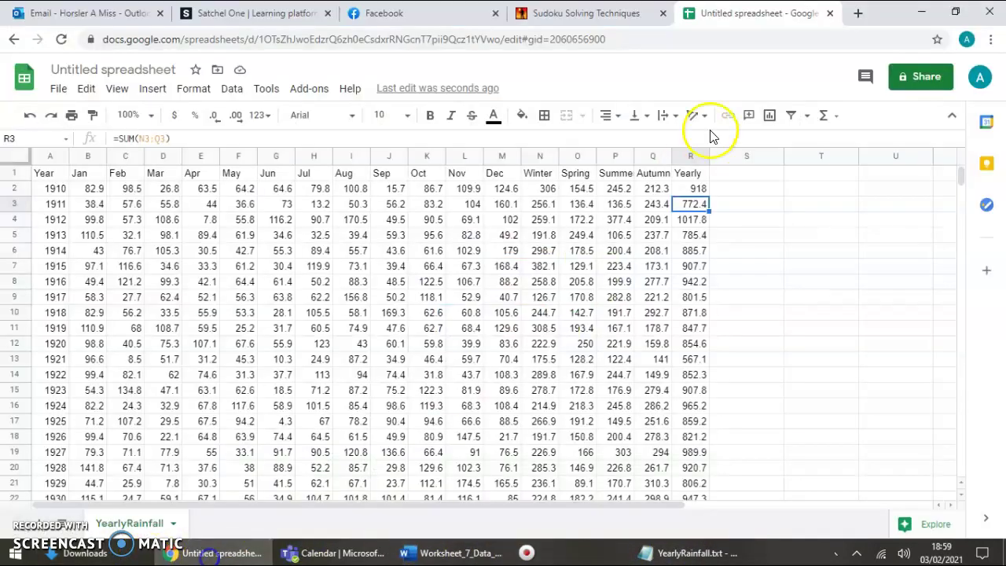
left_click_drag(782, 154, 728, 154)
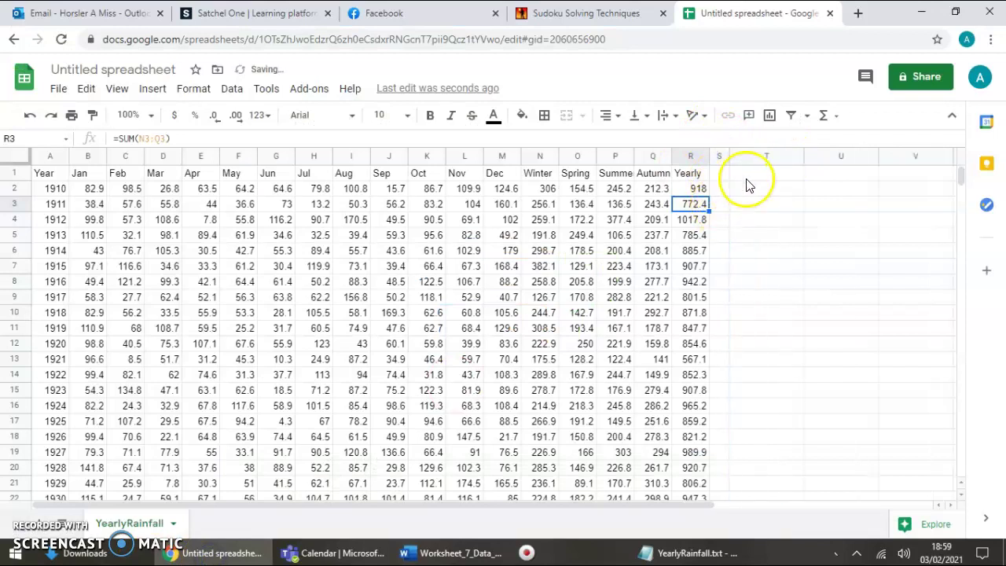
left_click(747, 181)
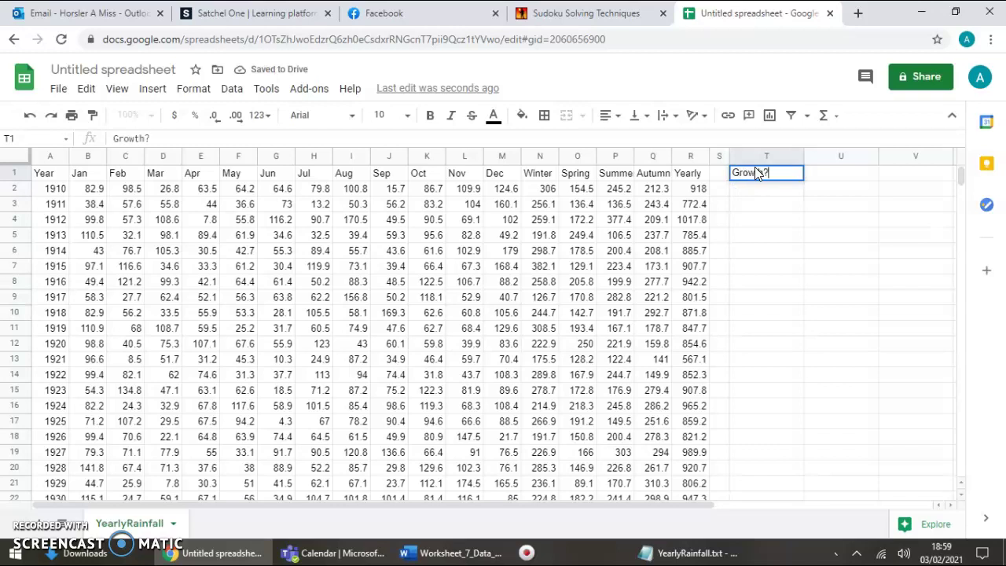
left_click(755, 192)
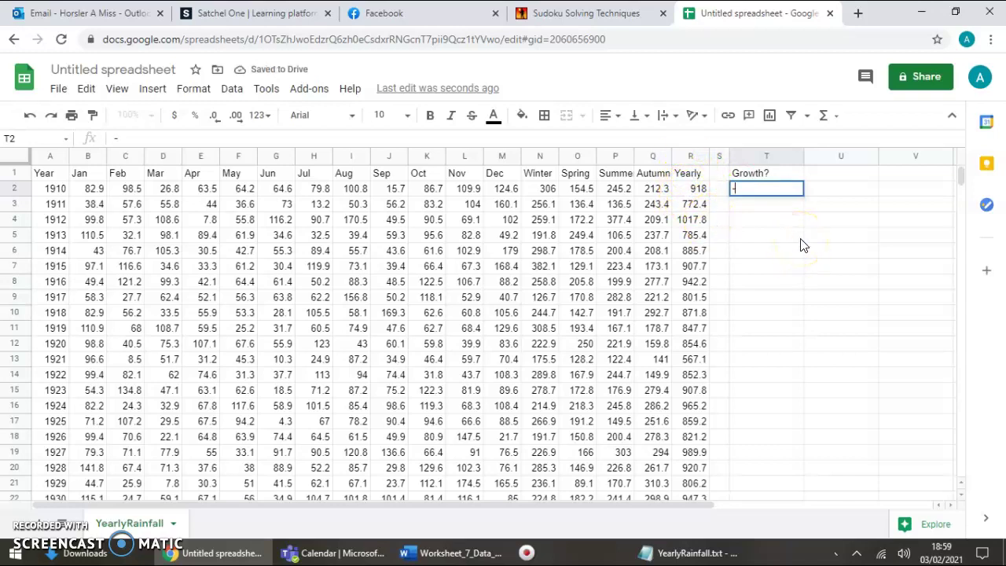
key("Return")
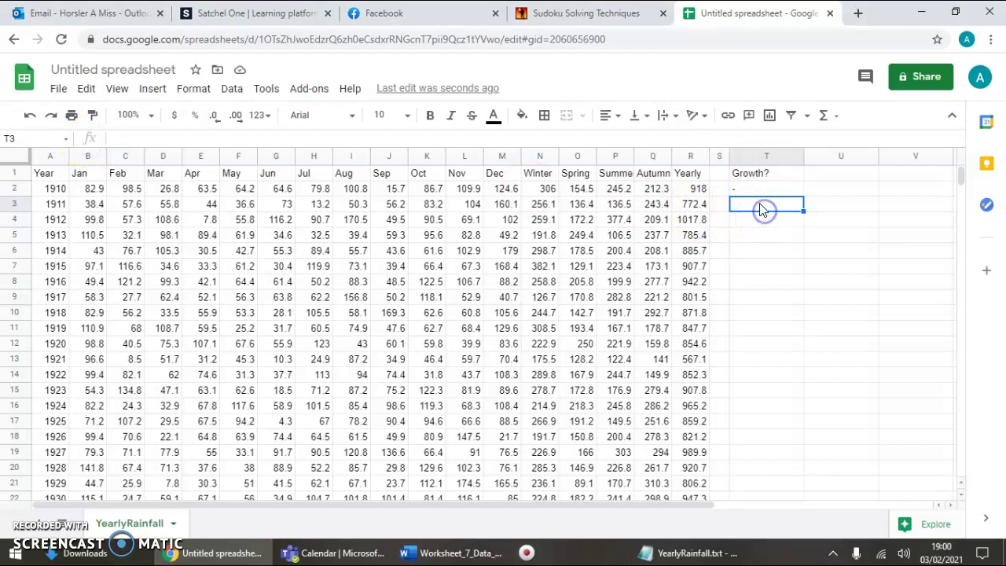
Insert an IF function in T3 from the full function list, with R3>R2 as its logical expression
left_click(839, 120)
left_click(845, 276)
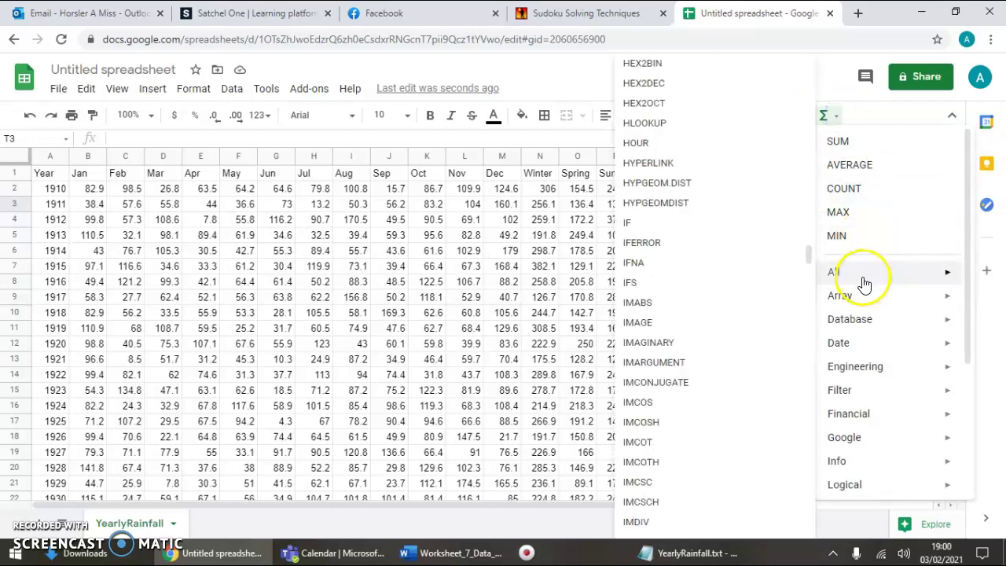
scroll(736, 288, "down", 5)
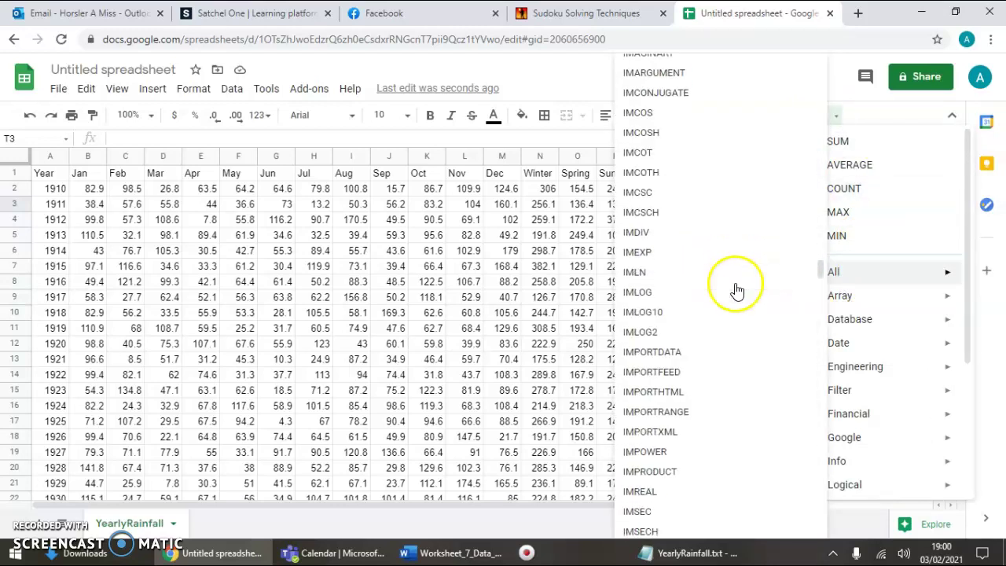
scroll(674, 261, "up", 3)
scroll(681, 242, "up", 5)
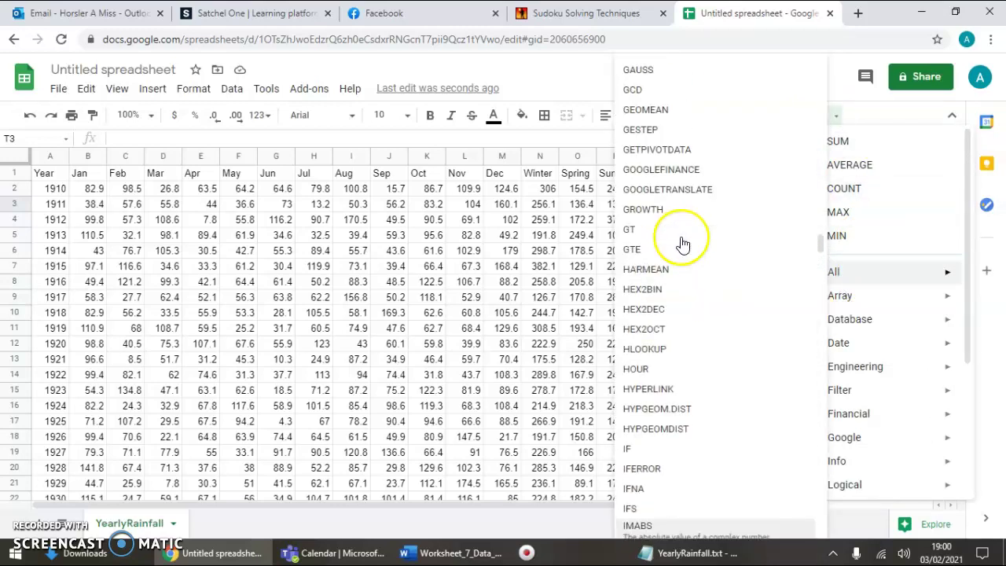
scroll(700, 377, "down", 1)
left_click(635, 385)
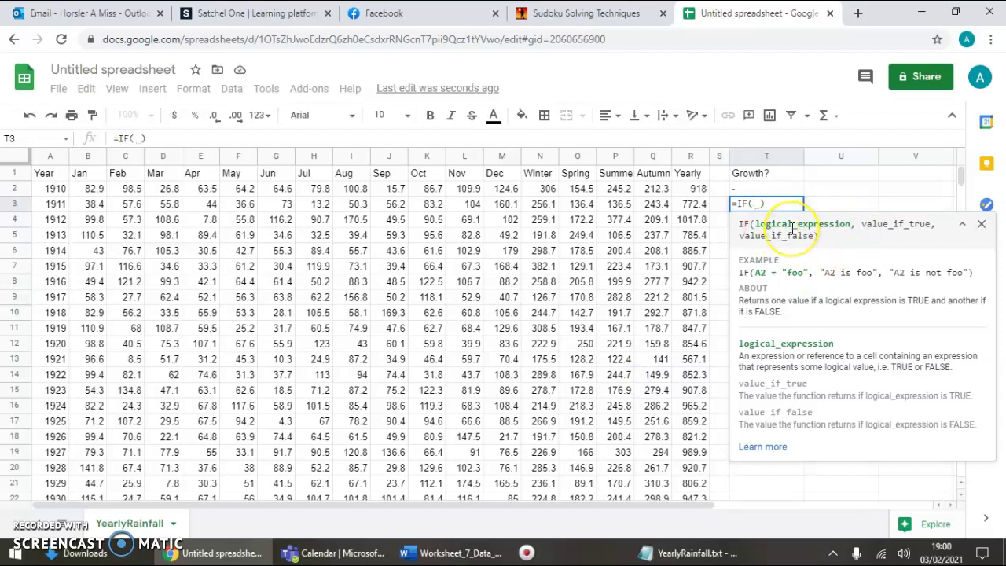
left_click(693, 206)
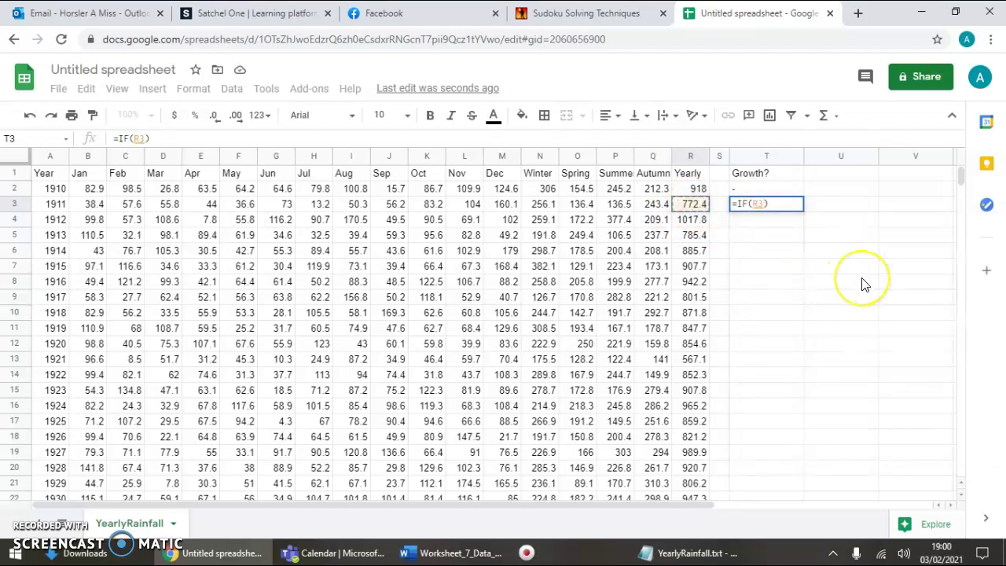
type(">")
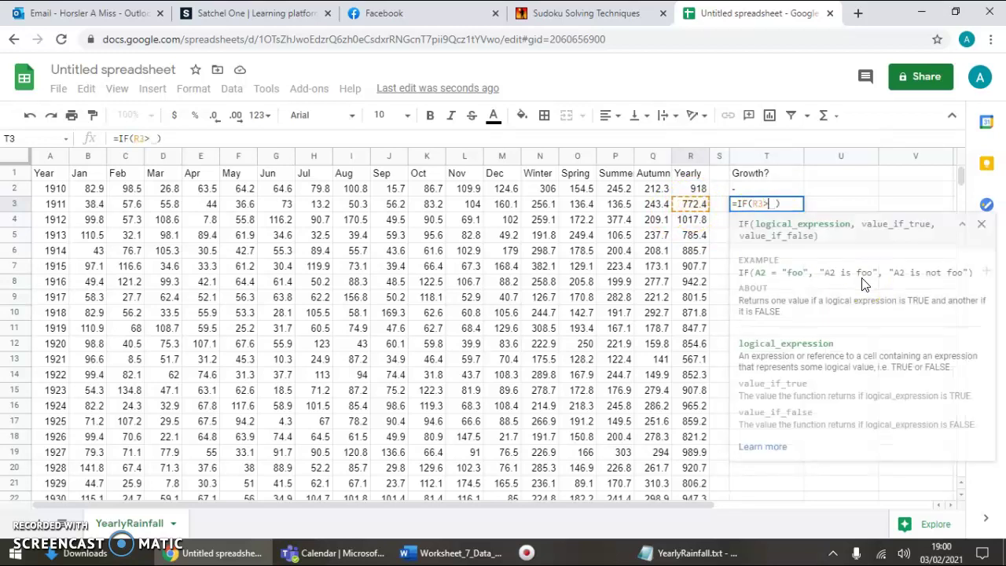
left_click(688, 191)
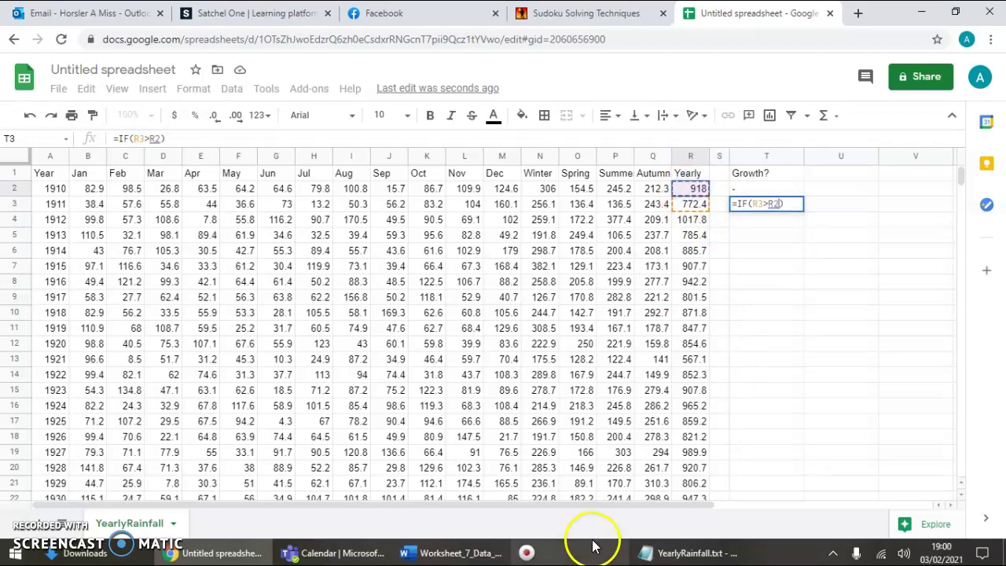
Check the Task 3 formula in the Word worksheet, and add Yes and No as the IF function's true and false values in T3
left_click(444, 559)
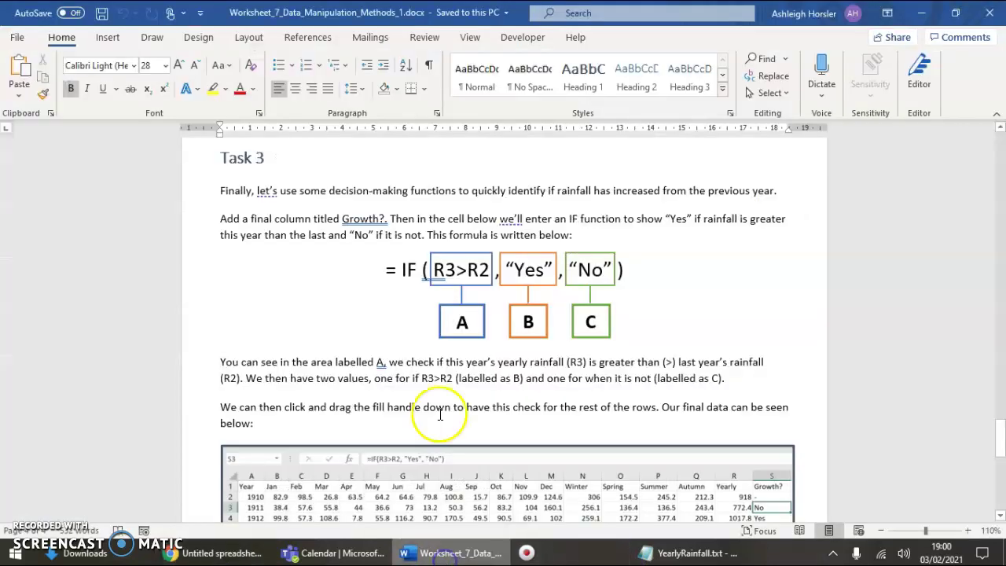
left_click(664, 554)
left_click(236, 553)
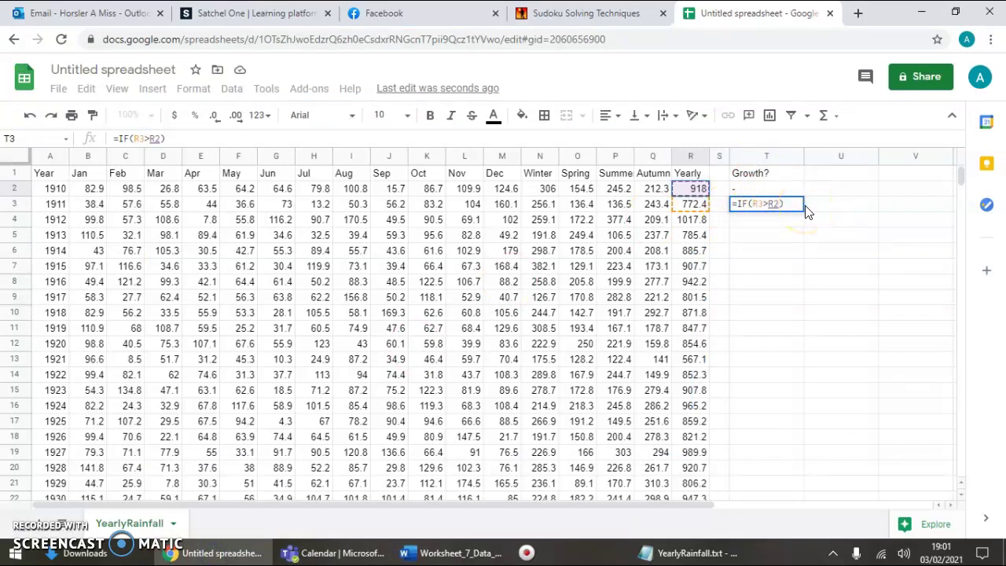
type(",")
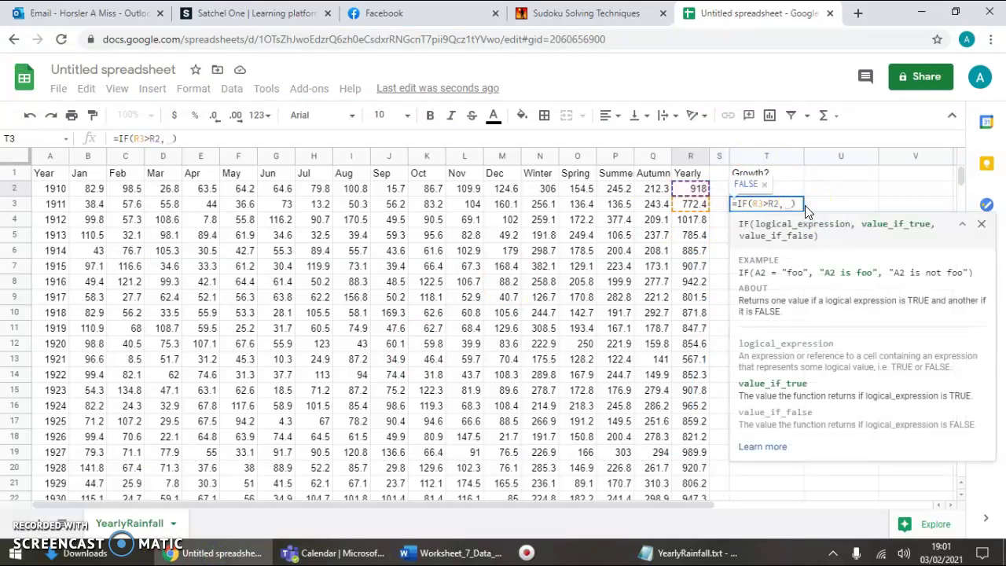
key("BackSpace")
type("Yes,")
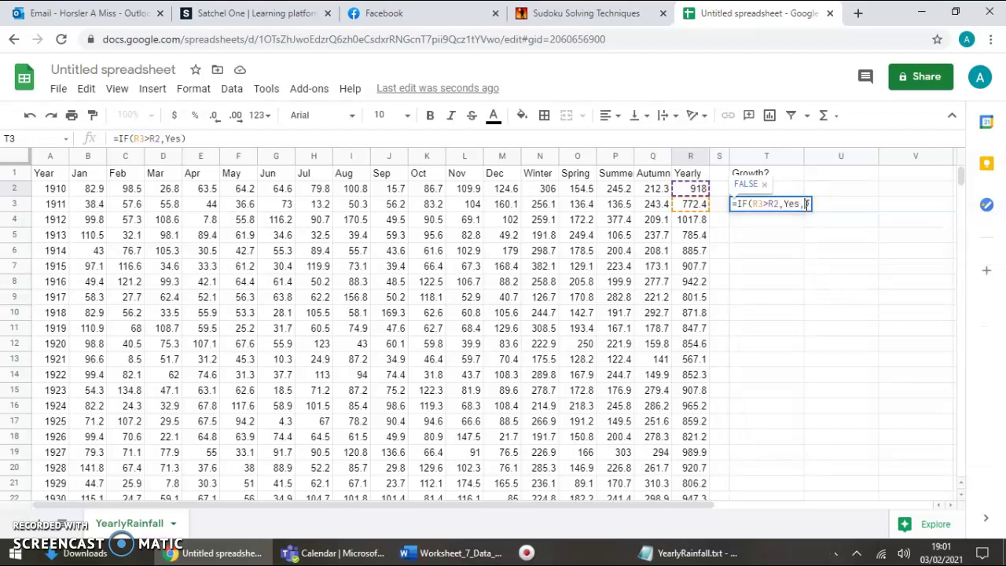
type("No")
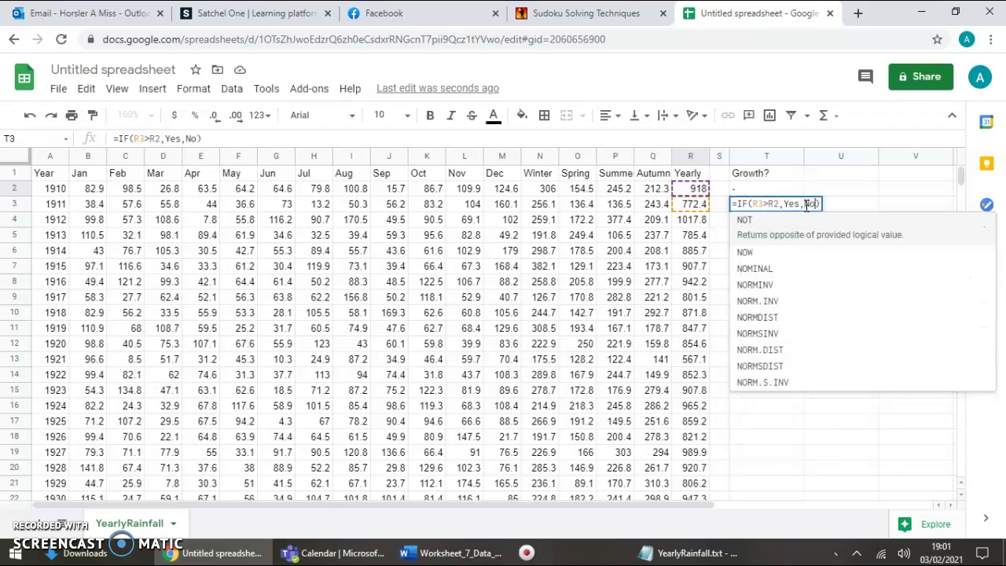
key("Tab")
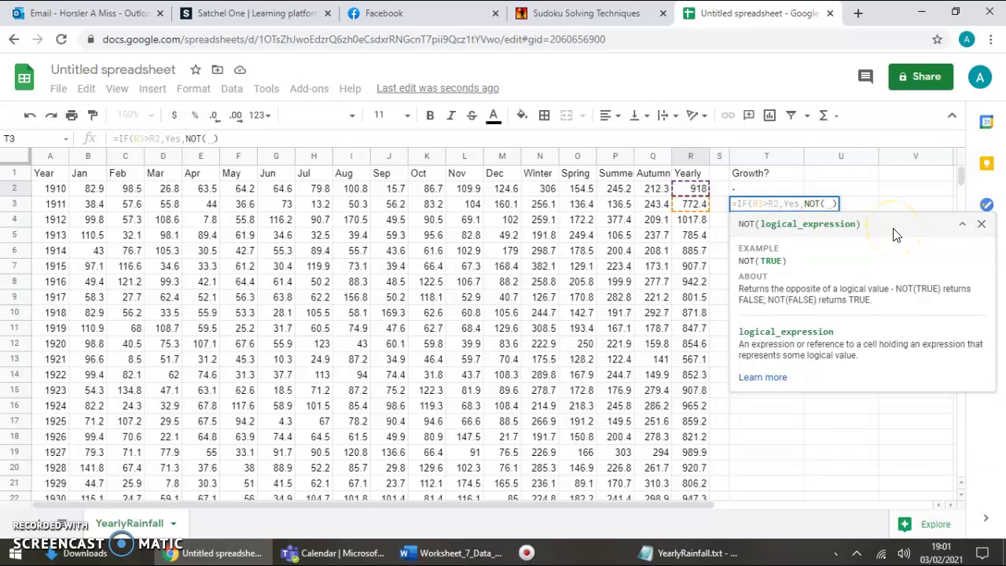
key("BackSpace")
key("BackSpace")
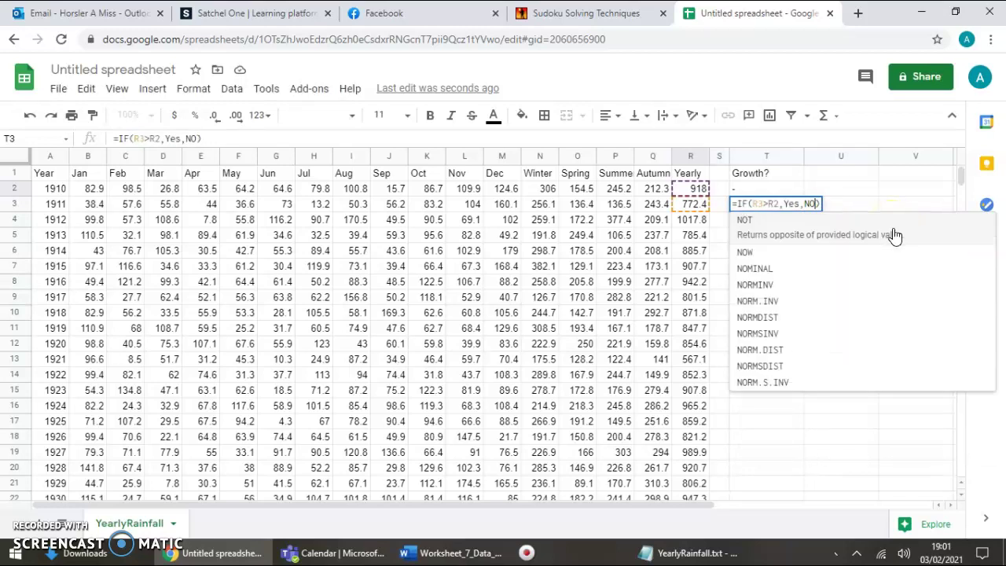
key("BackSpace")
type("o")
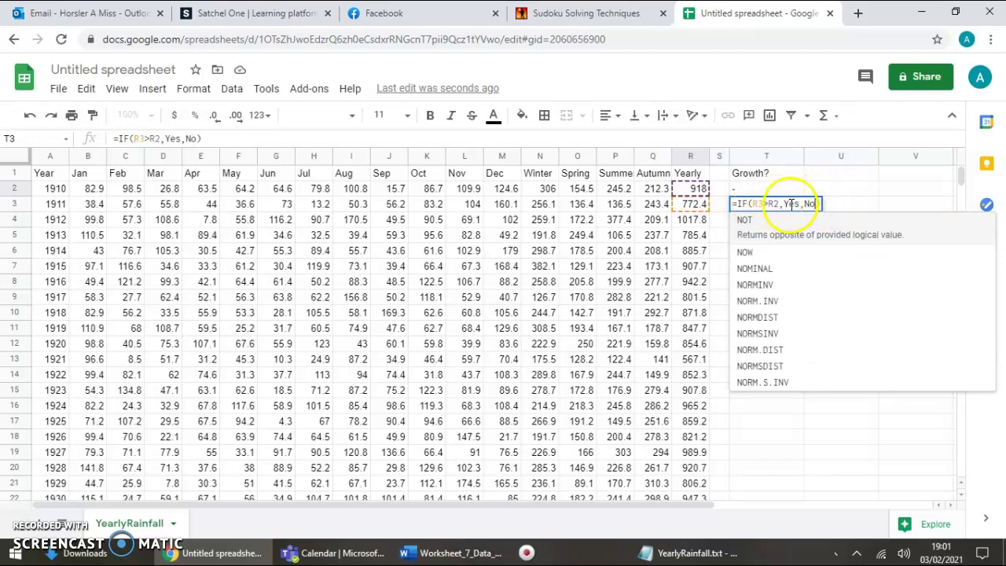
Put quotation marks around Yes and No so T3 holds =IF(R3>R2,"Yes","No")
left_click(784, 203)
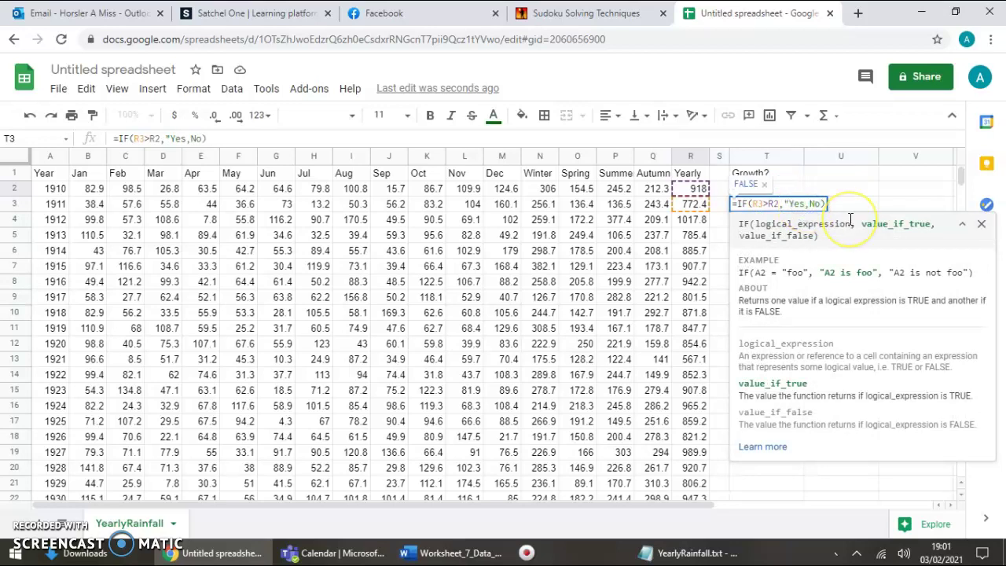
left_click(816, 203)
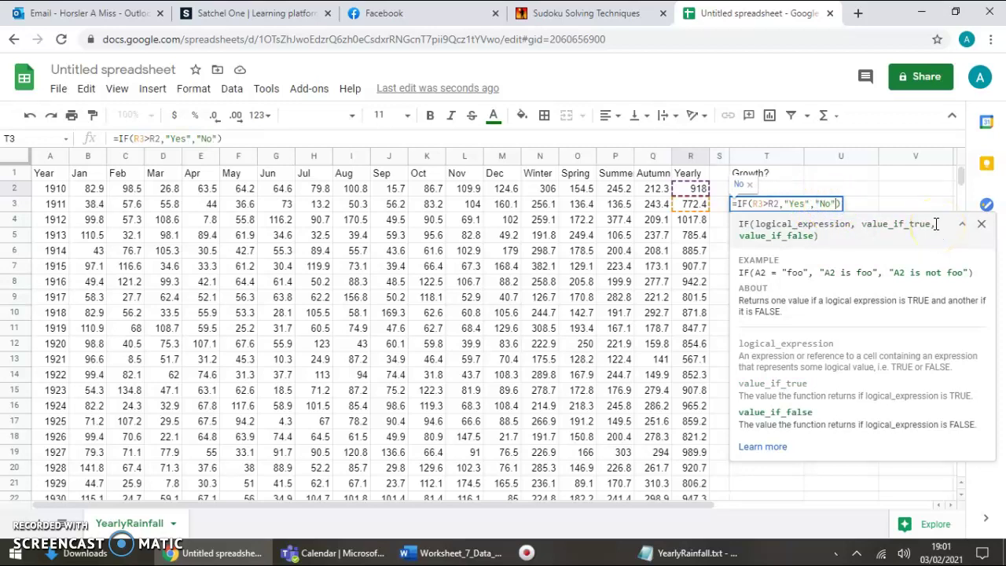
key("Return")
Fill the IF formula from T3 down the Growth? column to T110
left_click(780, 208)
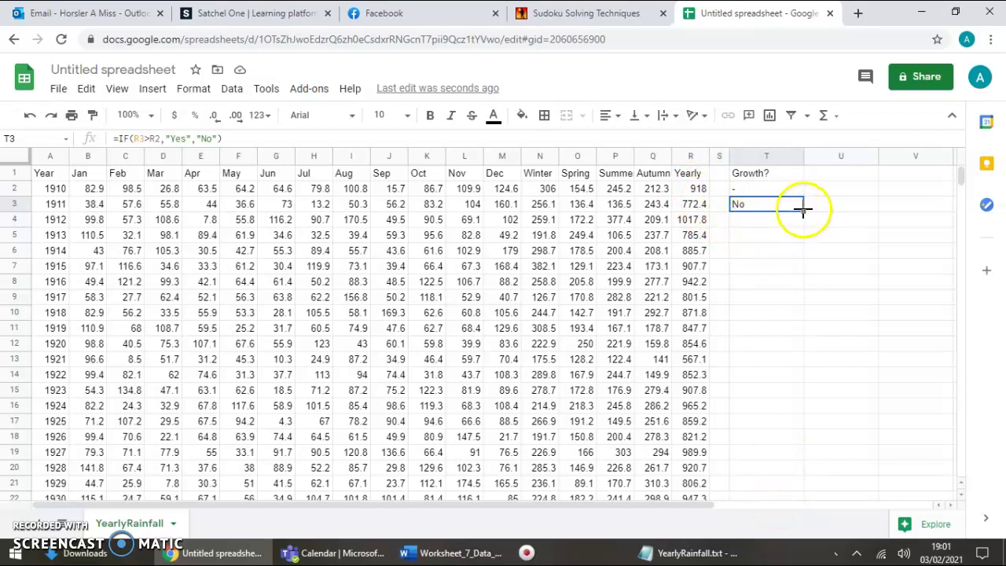
left_click_drag(803, 316, 810, 287)
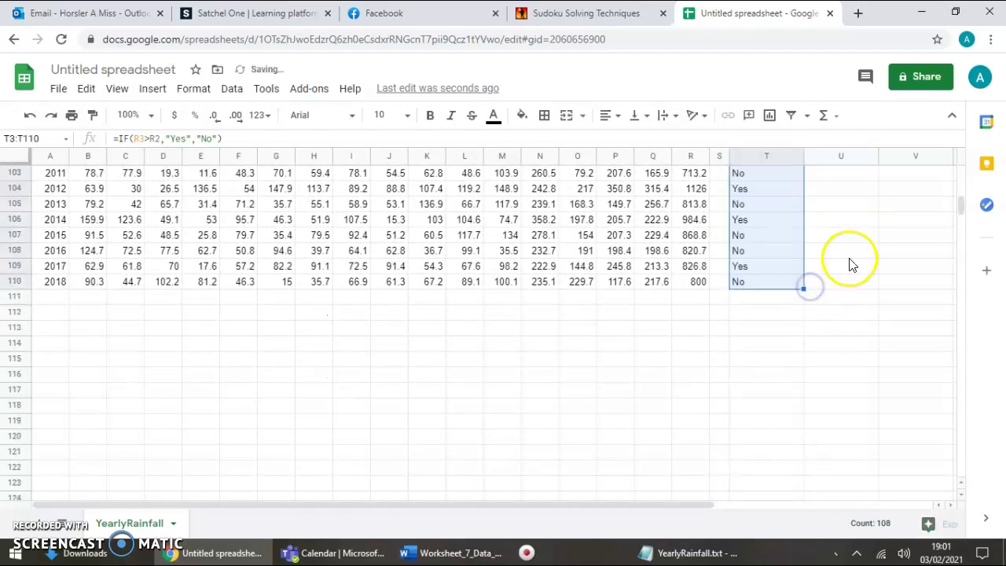
scroll(853, 252, "up", 15)
scroll(855, 247, "up", 6)
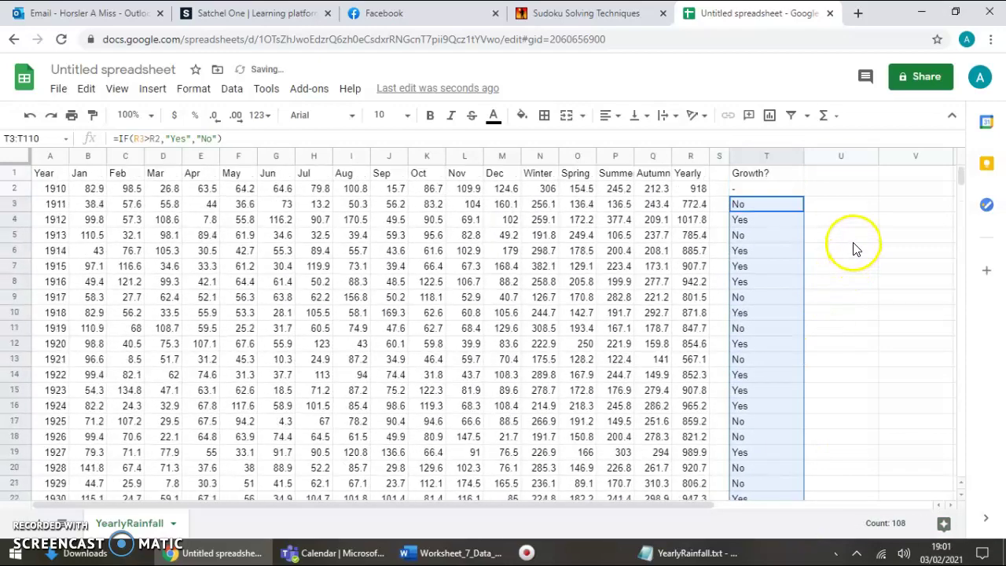
left_click(835, 234)
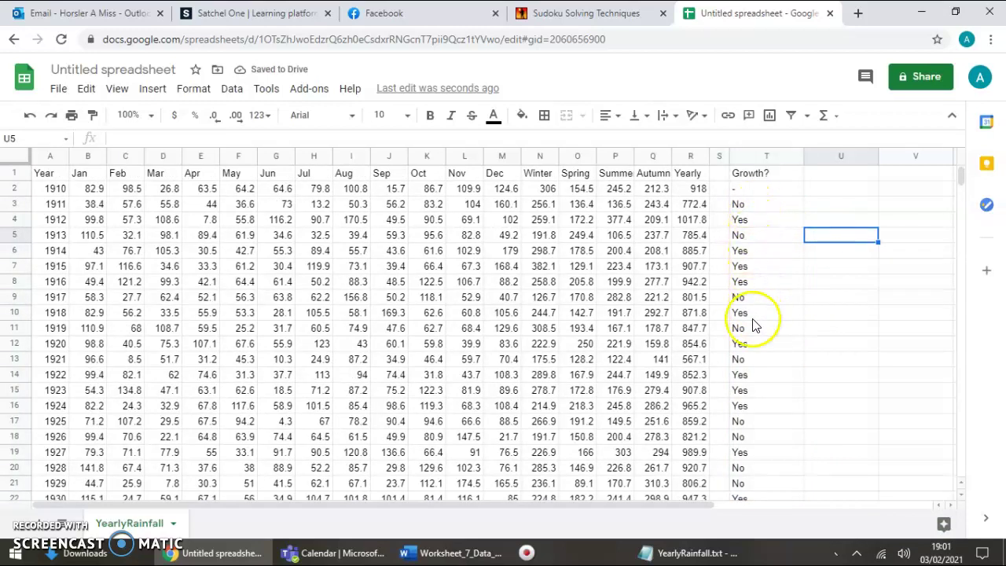
left_click(754, 206)
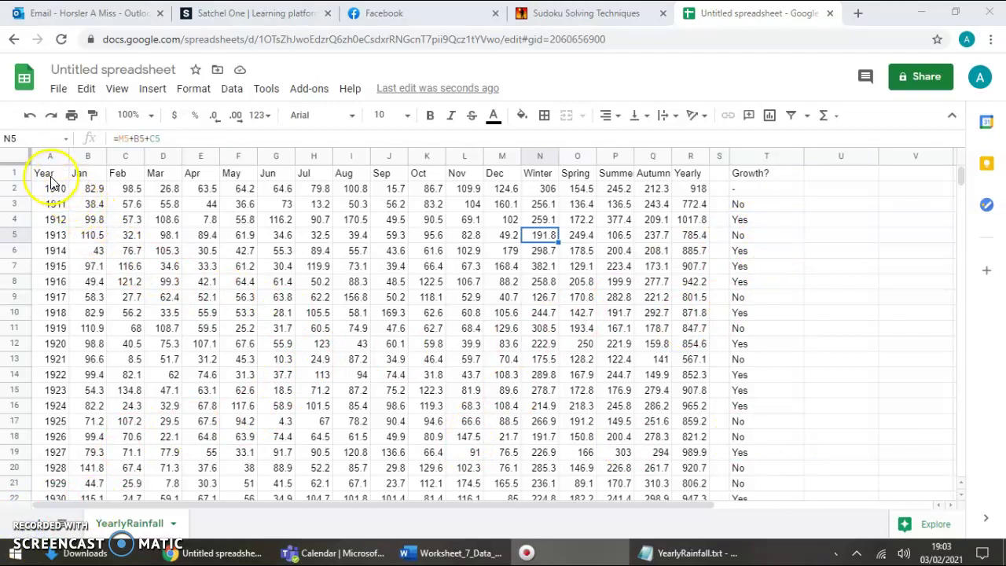
Give the heading row A1:T1 a blue fill, settling on a lighter shade of blue
left_click_drag(51, 180, 759, 170)
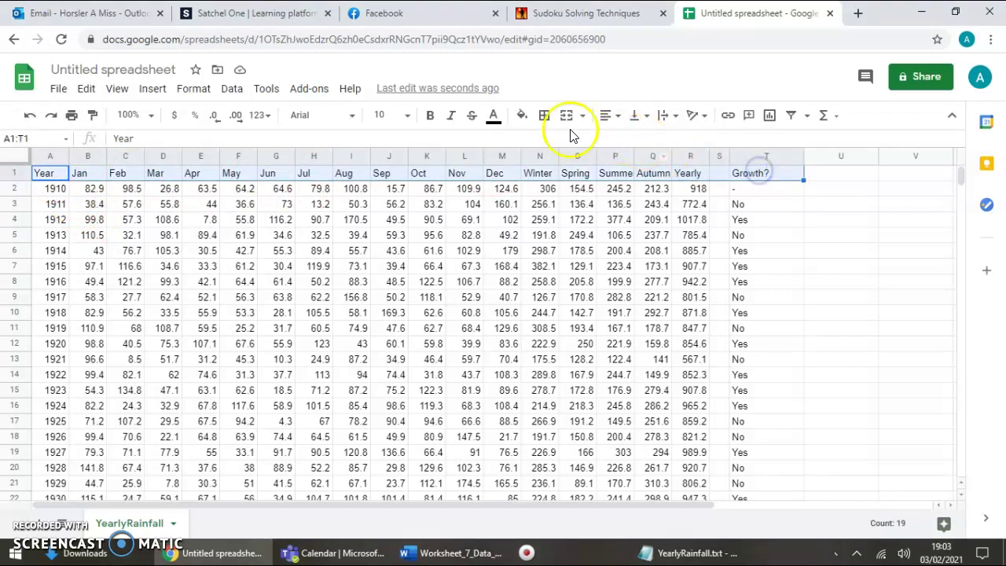
left_click(521, 118)
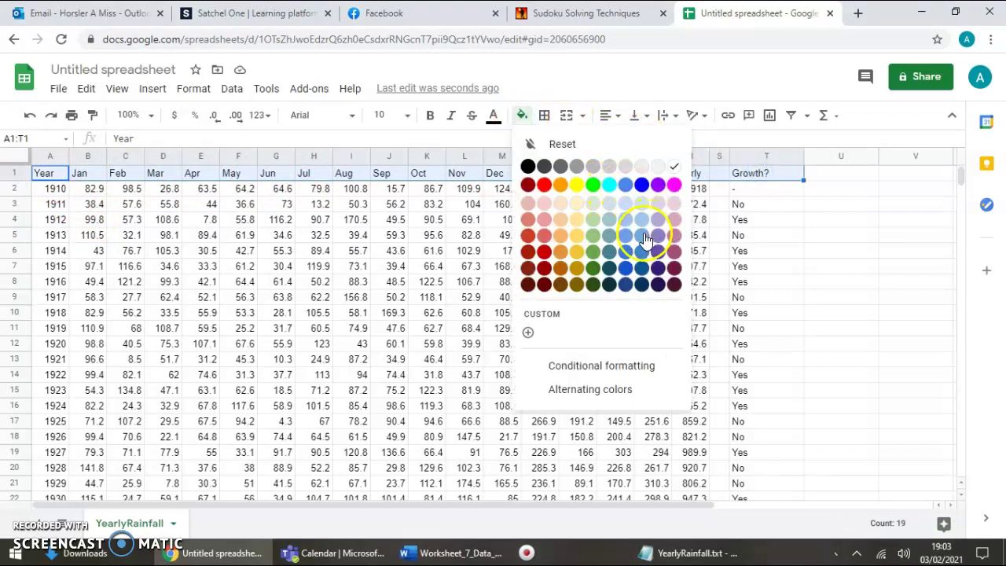
left_click(627, 253)
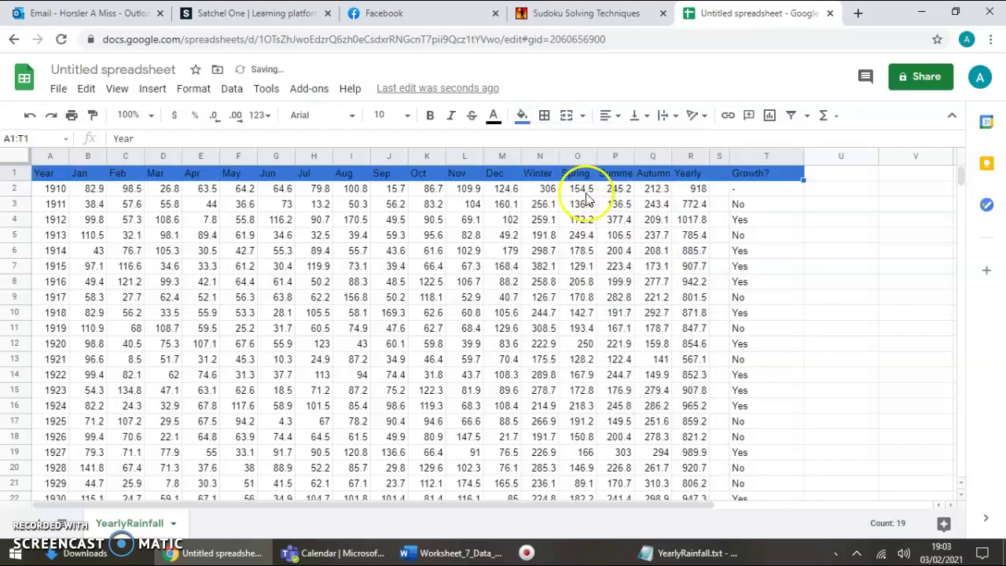
left_click(523, 118)
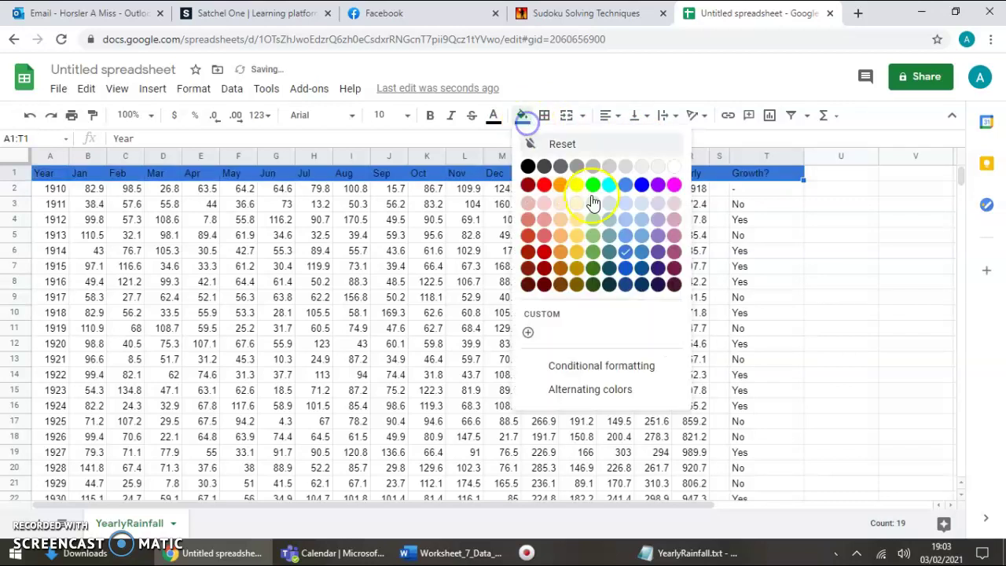
left_click(626, 228)
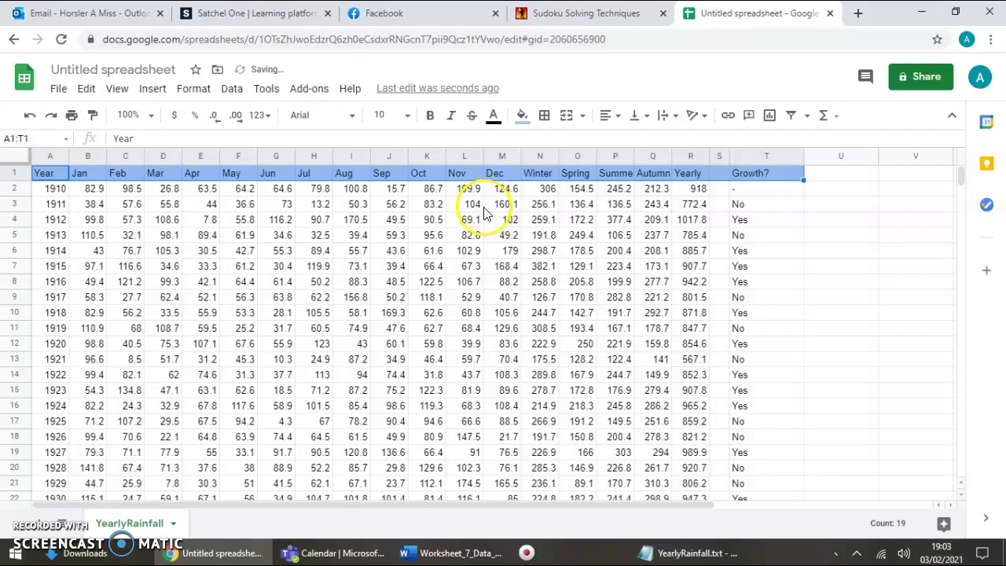
left_click(471, 223)
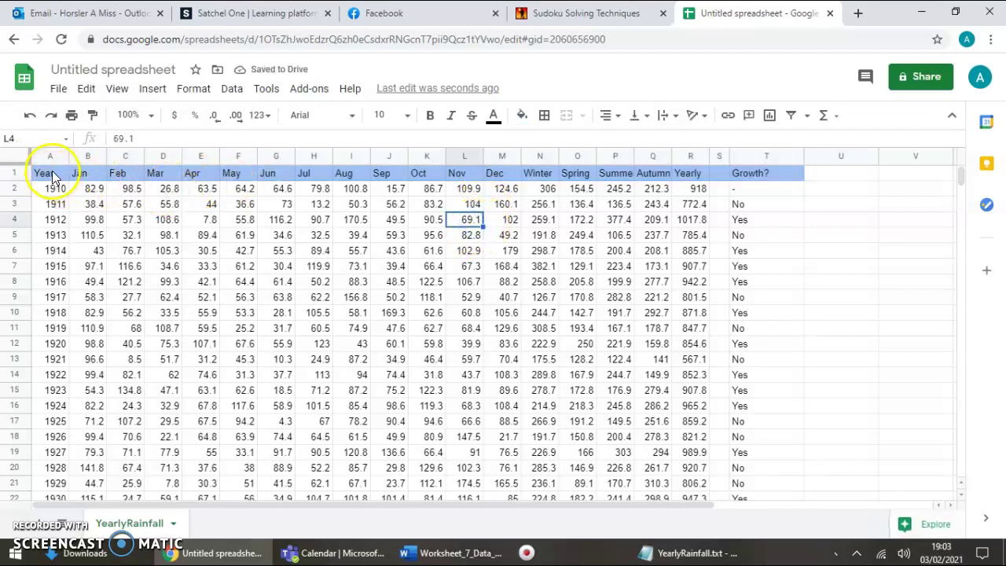
Apply all borders to the data range A1:R110 and to the Growth? column T1:T110
left_click_drag(49, 173, 695, 289)
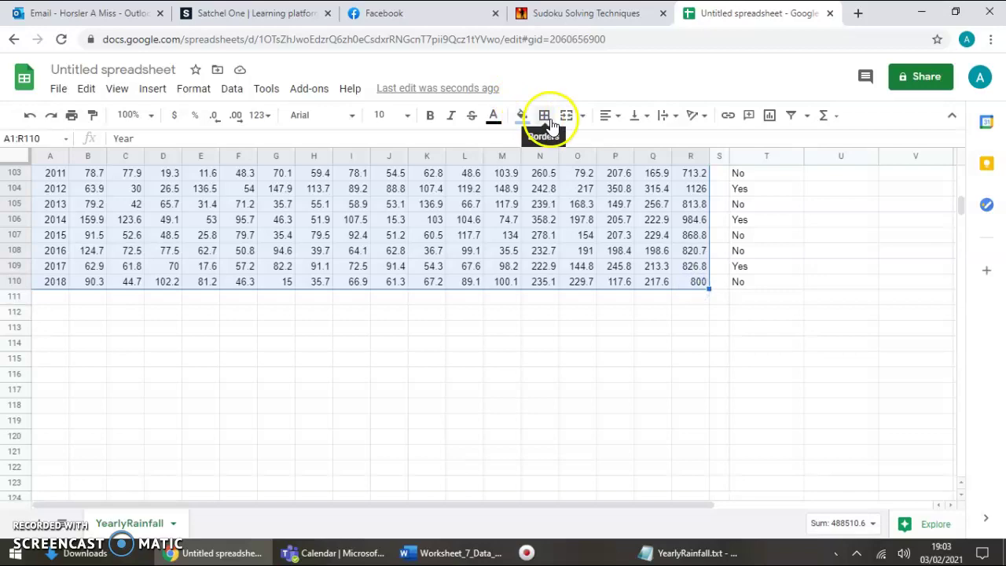
left_click(546, 117)
left_click(550, 147)
left_click(732, 286)
left_click_drag(748, 260, 741, 103)
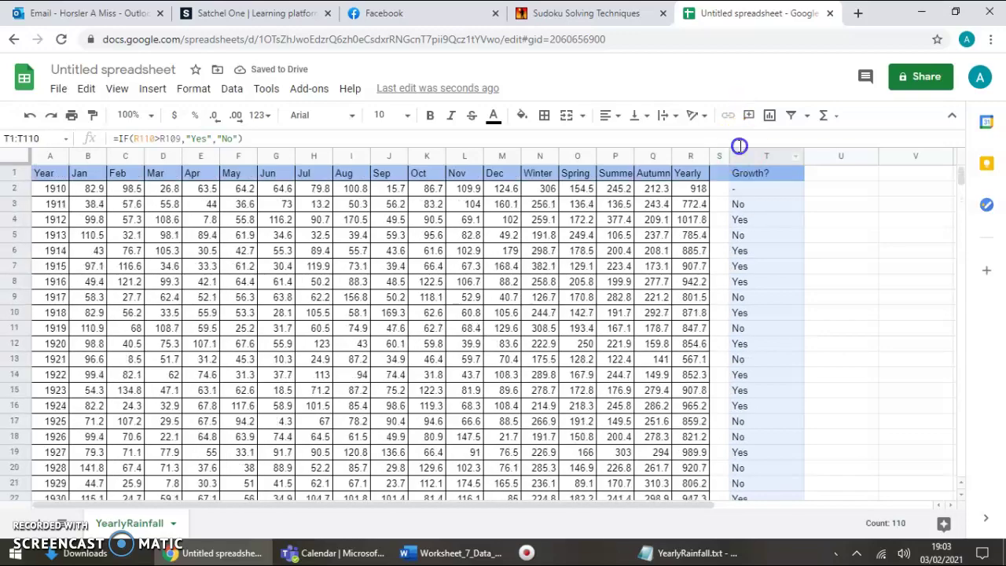
left_click(543, 116)
left_click(555, 145)
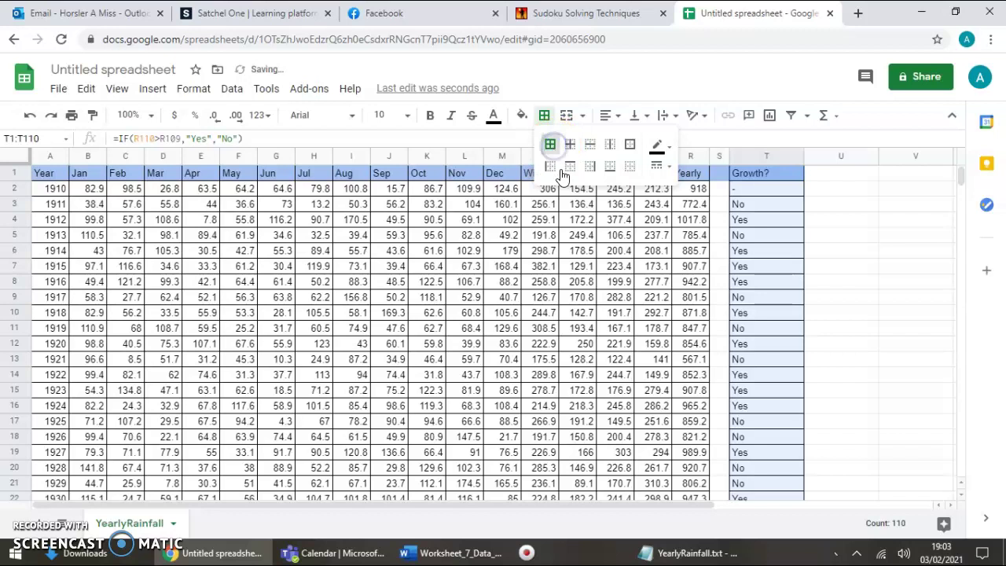
left_click(577, 250)
Centre-align the contents of columns A through T
left_click(50, 156)
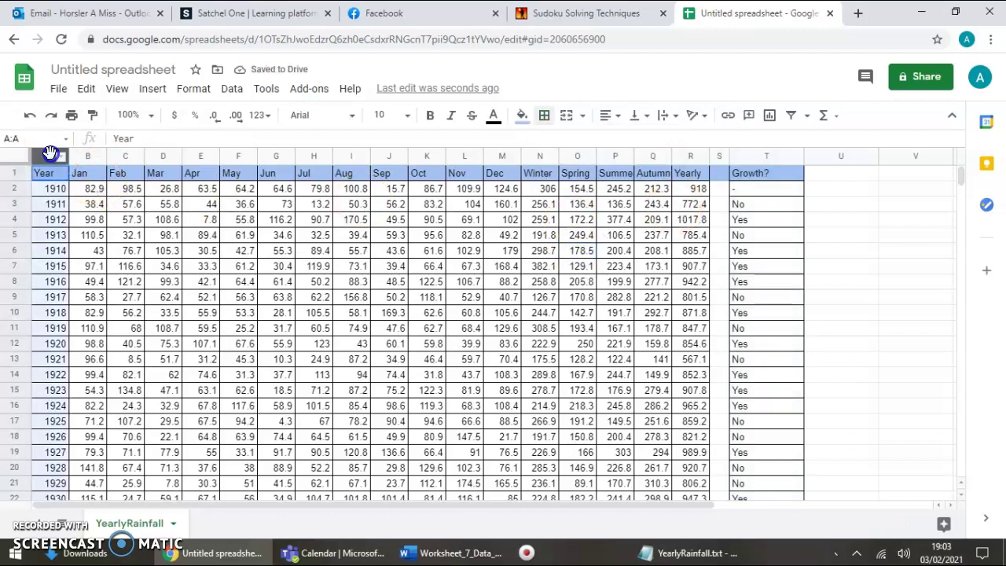
left_click_drag(50, 152, 775, 177)
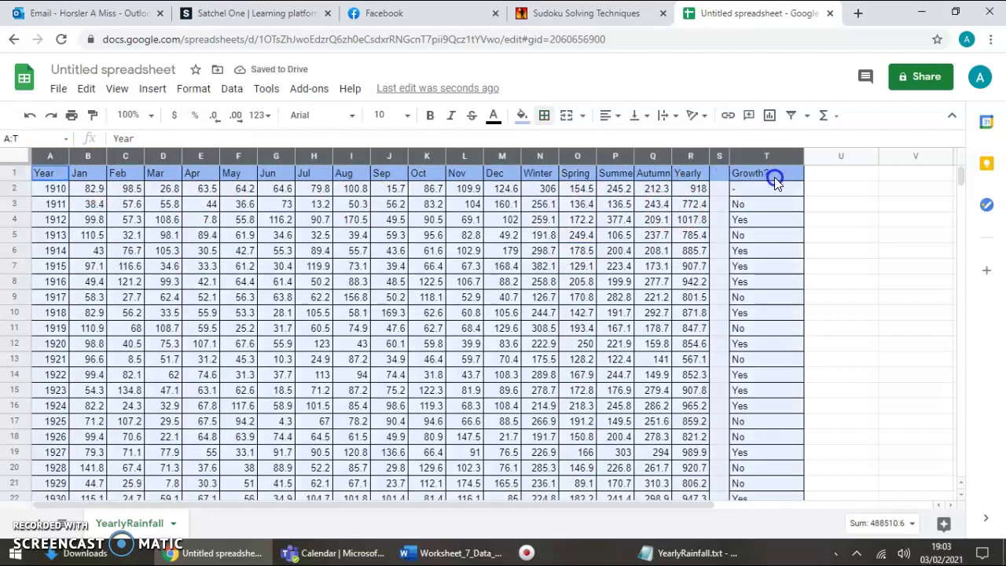
left_click(609, 118)
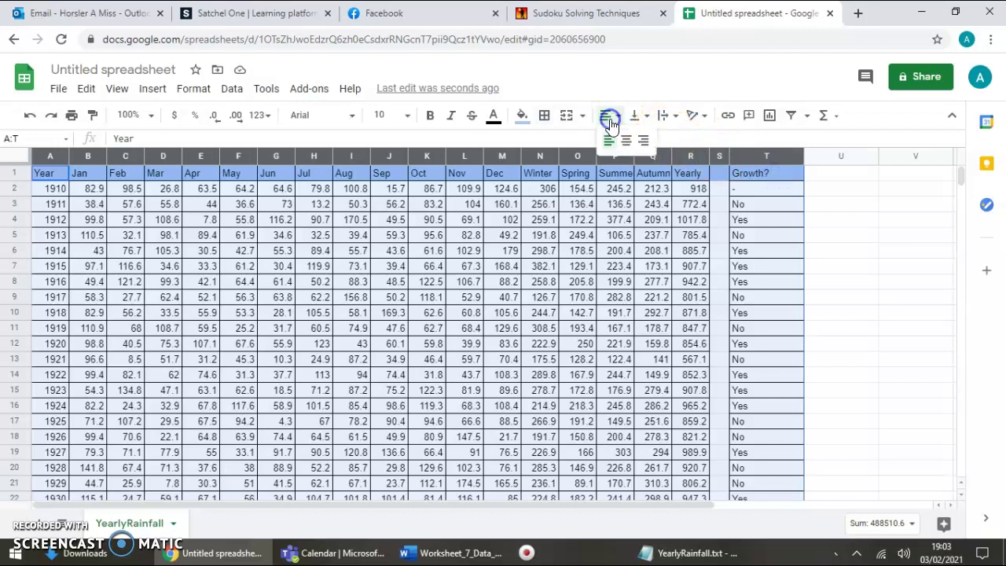
left_click(626, 142)
left_click(641, 286)
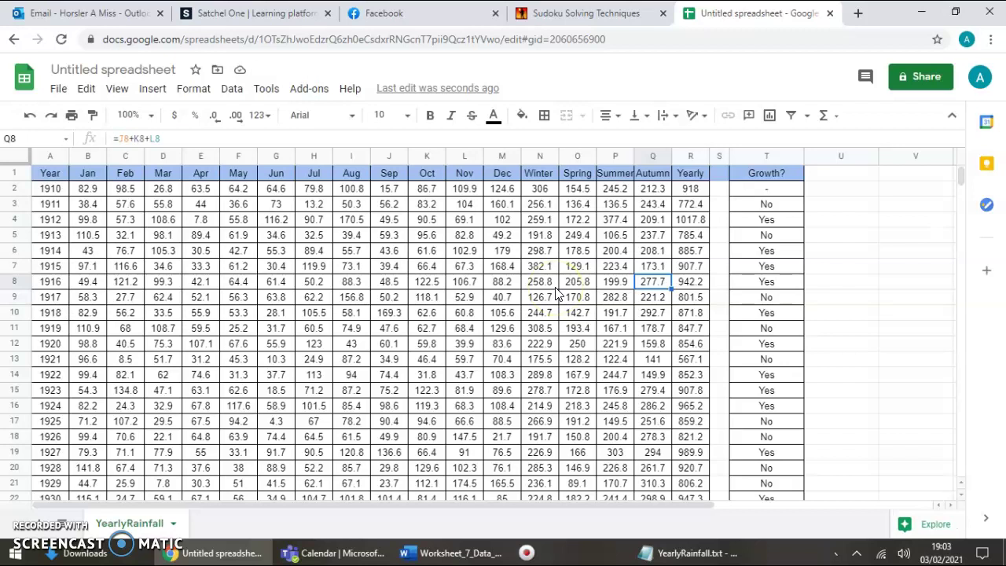
Remove the blue fill from the empty heading cell S1 between Yearly and Growth?
left_click(715, 189)
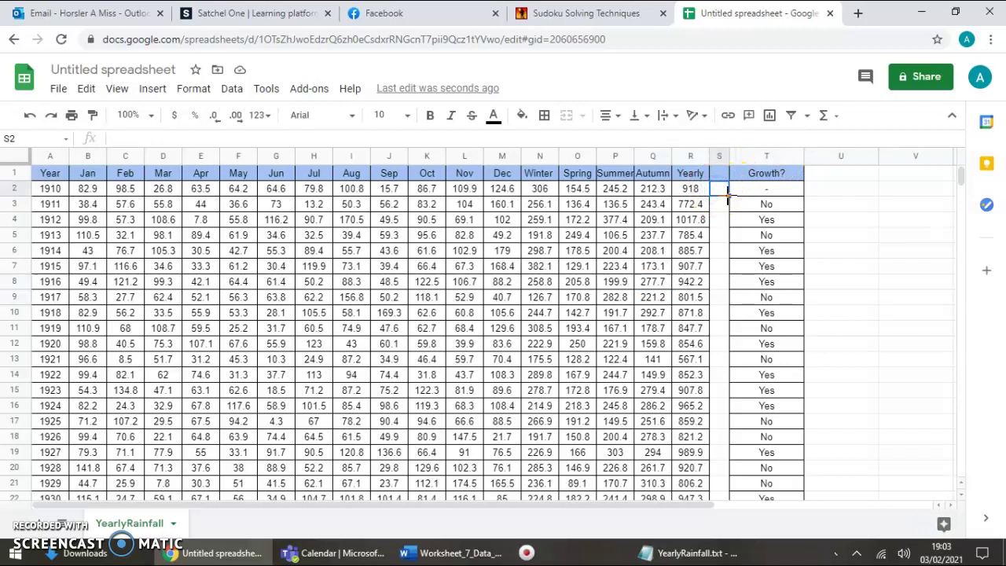
left_click_drag(728, 174, 723, 218)
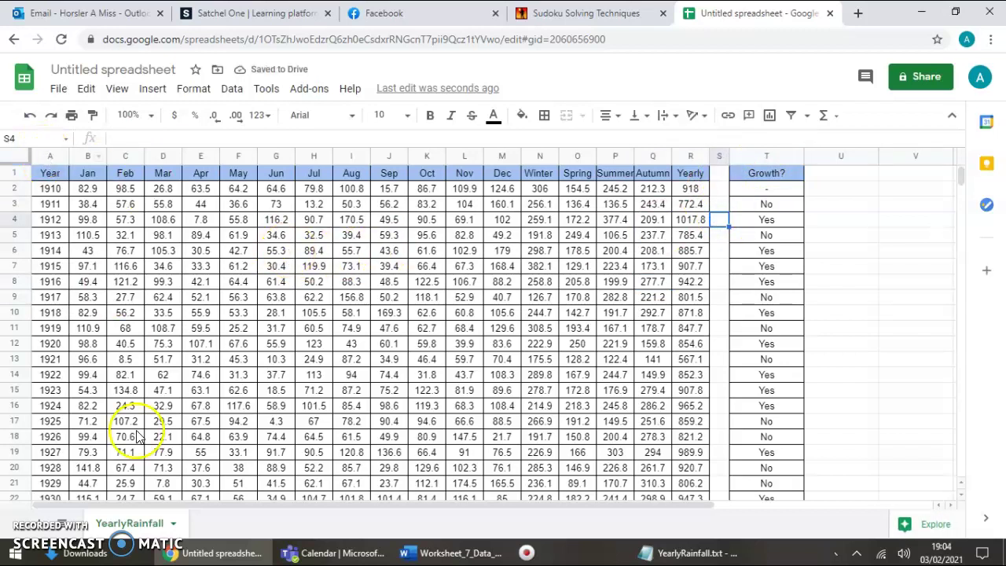